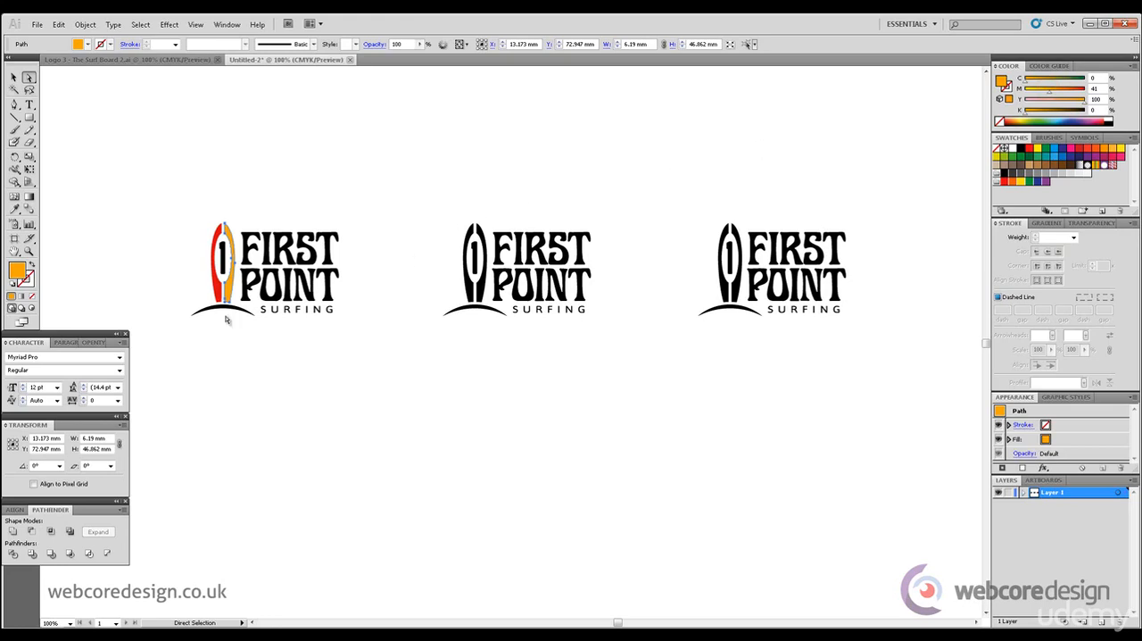
Recolour the arc beneath the first logo's surfboard with the orange sampled from the board's right half using the Eyedropper
left_click(224, 307)
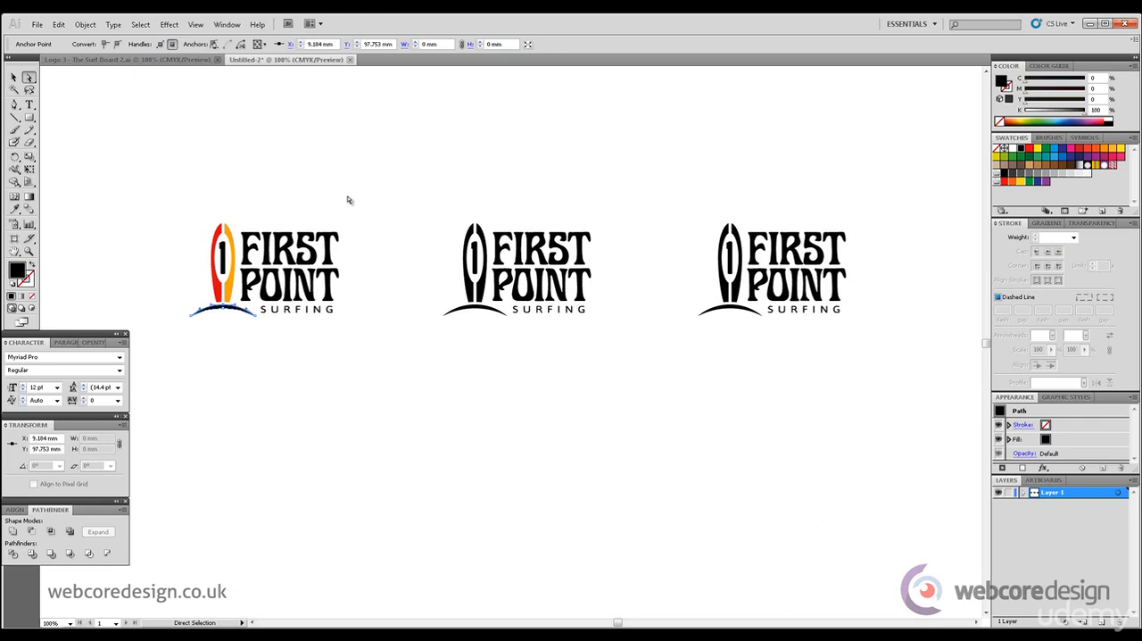
left_click(14, 208)
left_click(230, 231)
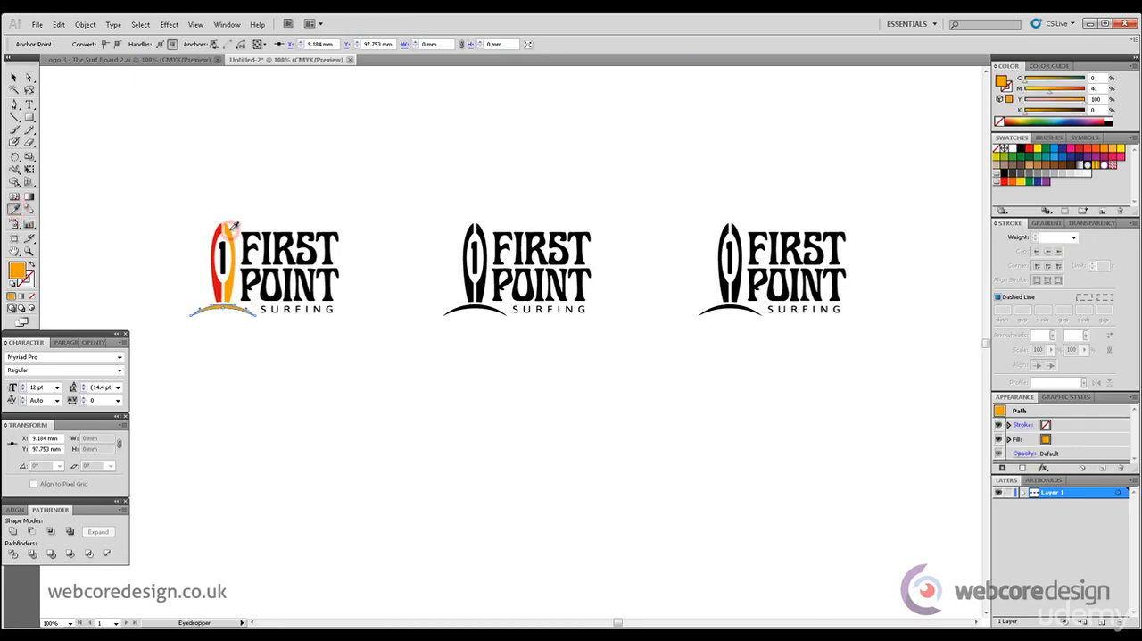
left_click(30, 78)
left_click(290, 173)
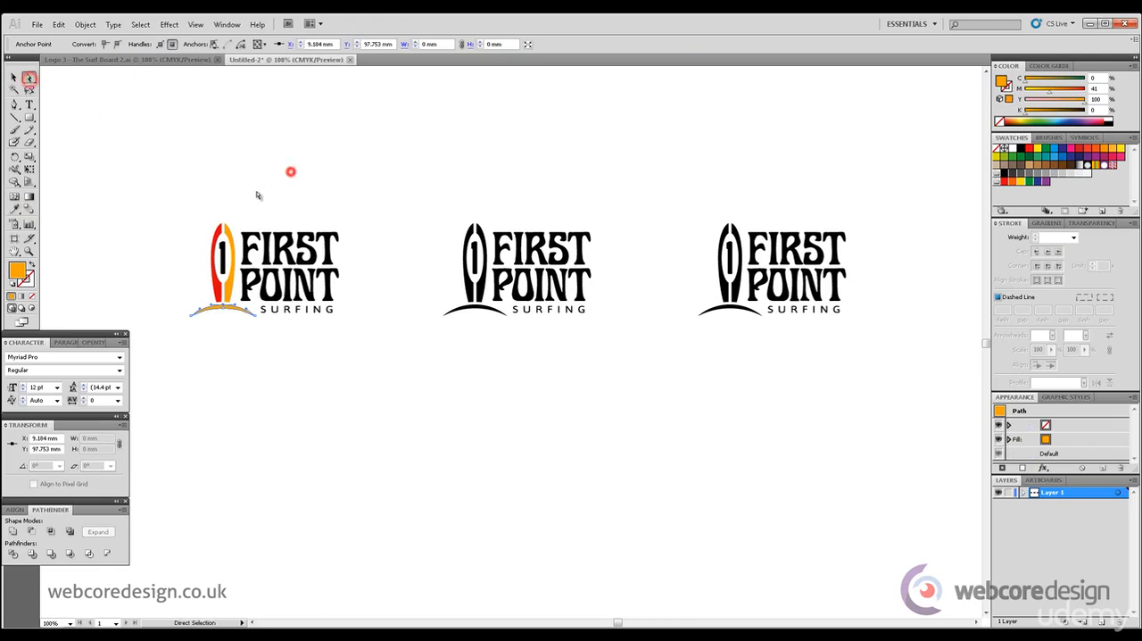
Lighten the first logo's FIRST POINT SURFING lettering and numeral 1 to a dark grey fill with K at 90%
left_click_drag(245, 210, 372, 312)
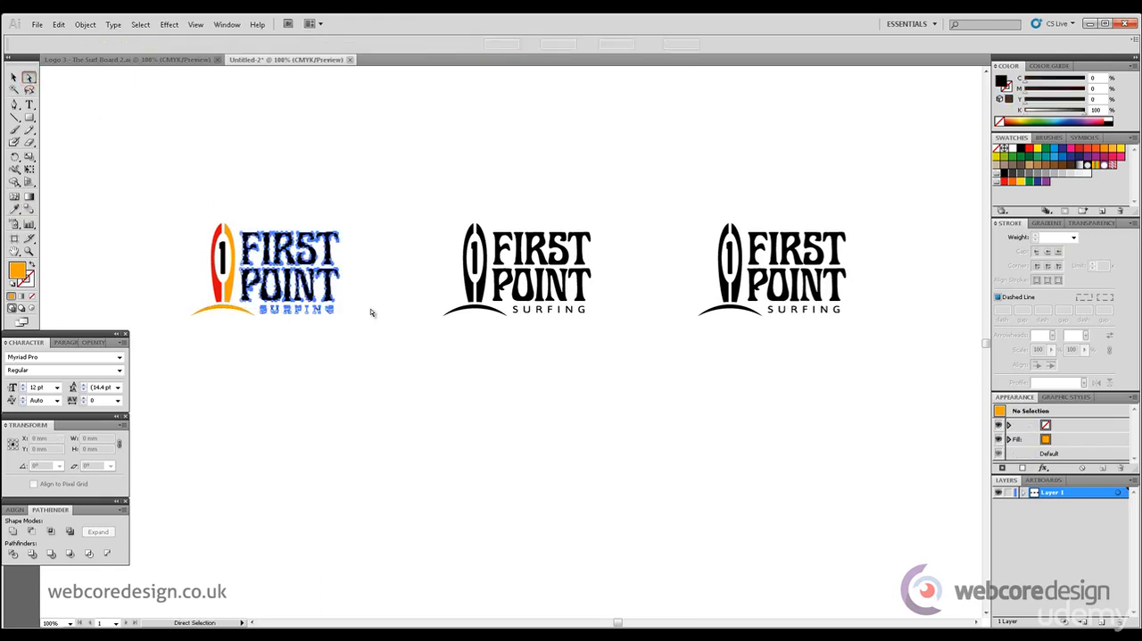
left_click(224, 259, "shift")
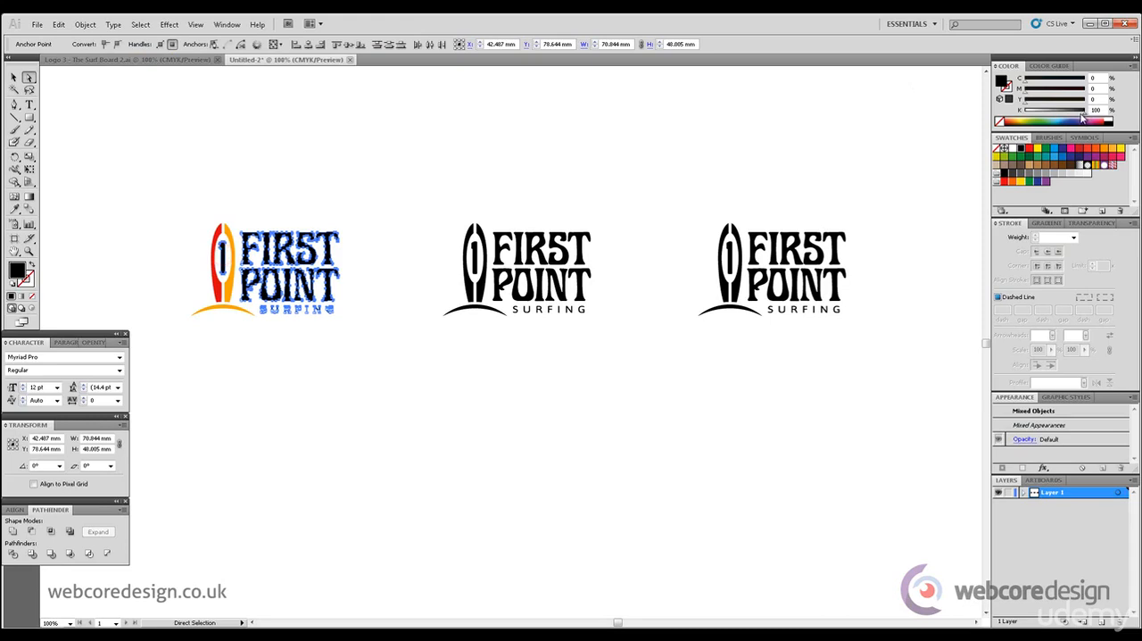
left_click_drag(1084, 114, 1079, 115)
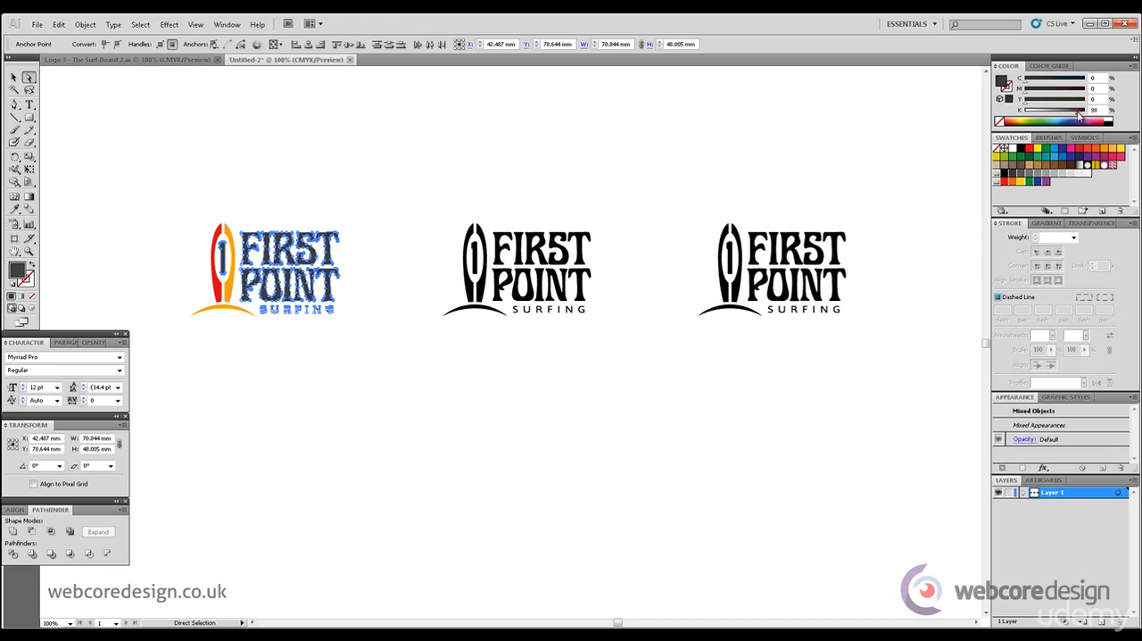
left_click_drag(1079, 115, 1082, 116)
left_click_drag(1081, 116, 1079, 116)
left_click(417, 143)
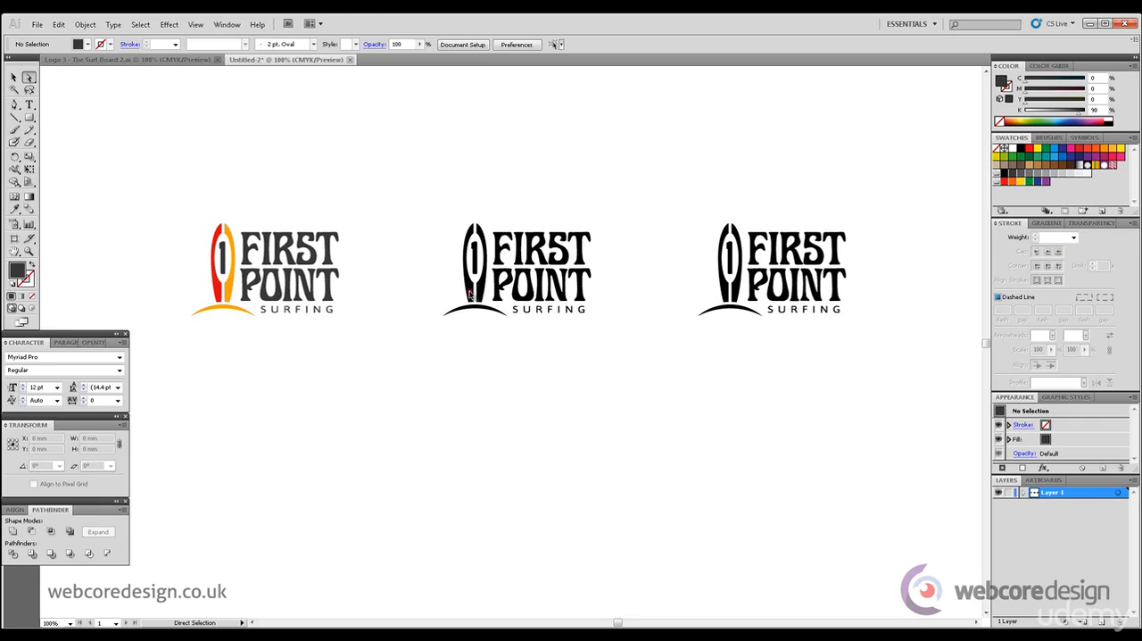
Fill the middle logo's left surfboard half with dark blue (C=100, M=65) and its right half with light blue (C=54)
left_click(469, 294)
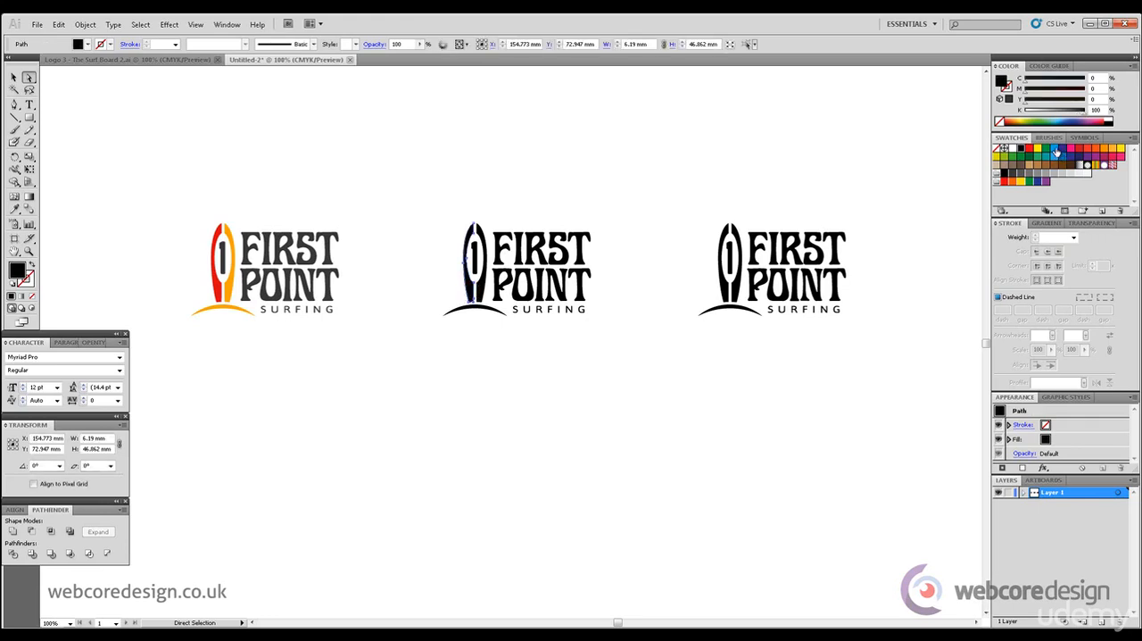
left_click(1056, 150)
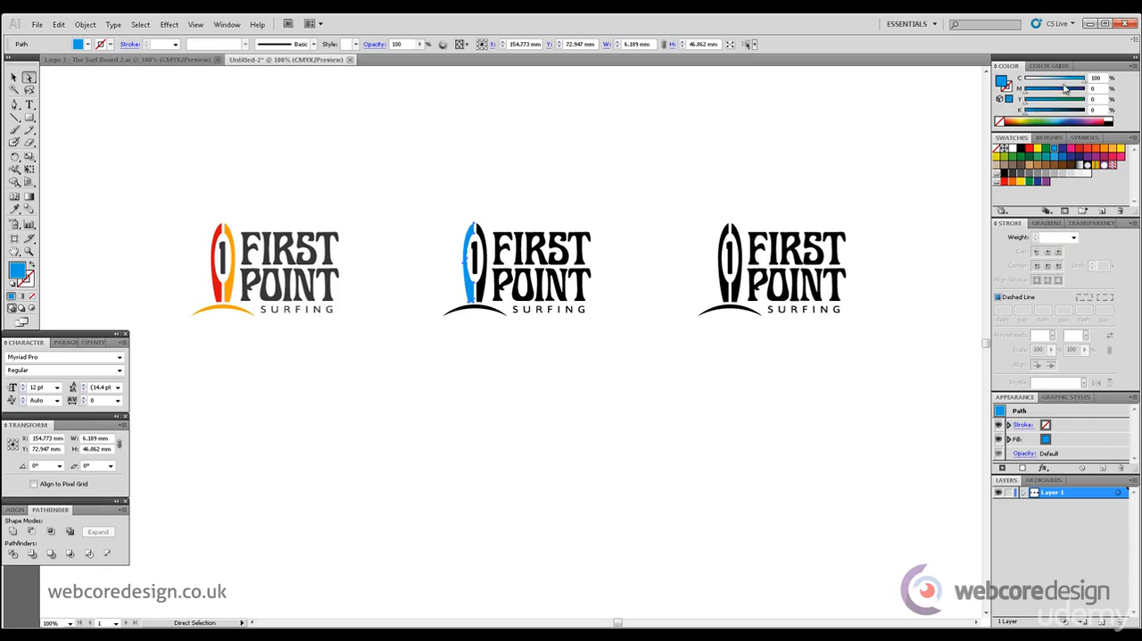
left_click_drag(1025, 93, 1065, 96)
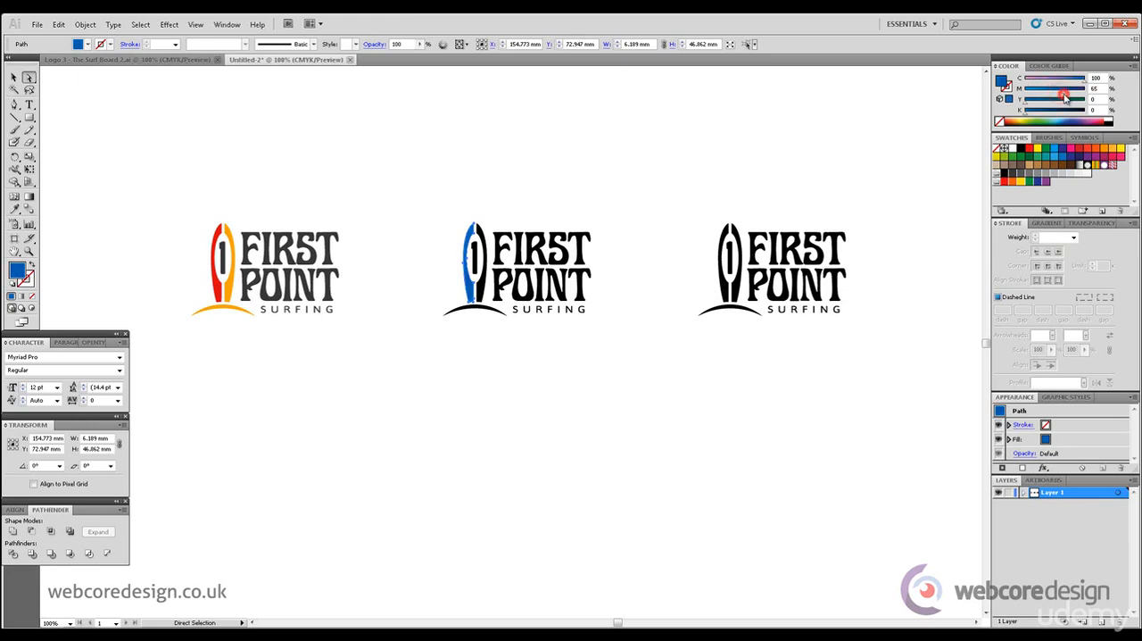
left_click(482, 284)
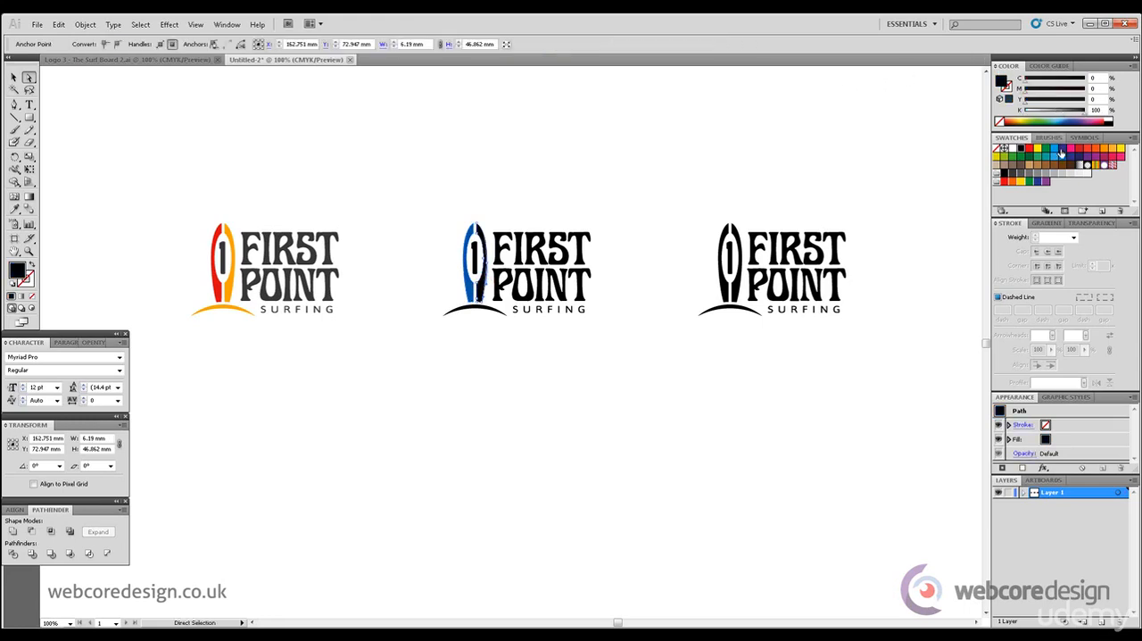
left_click(1056, 153)
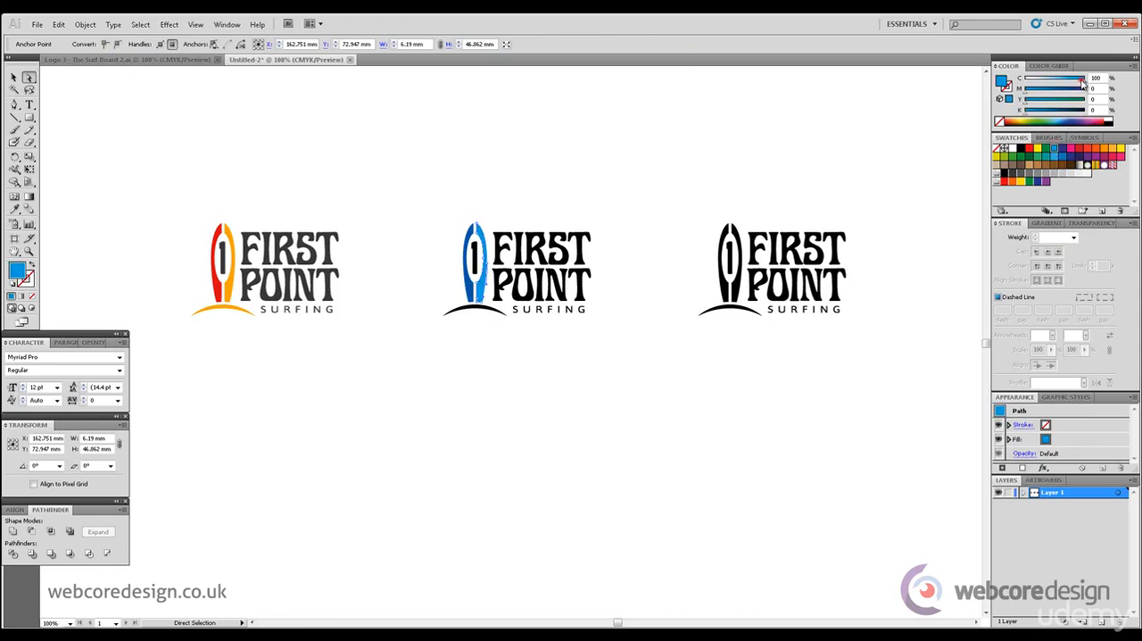
left_click_drag(1077, 82, 1058, 83)
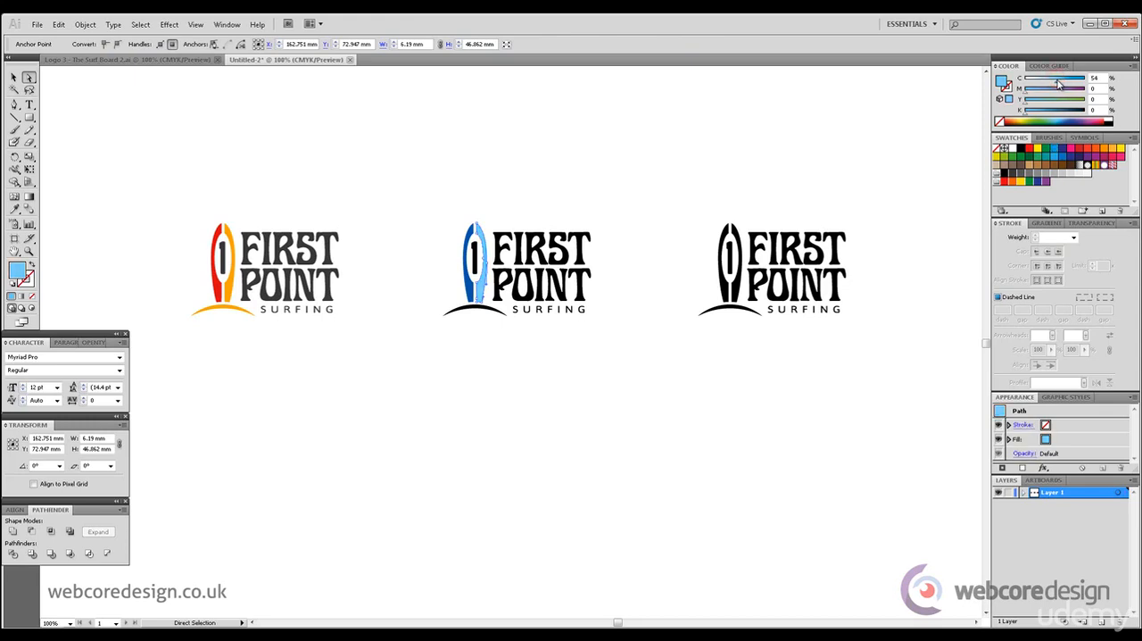
left_click(648, 141)
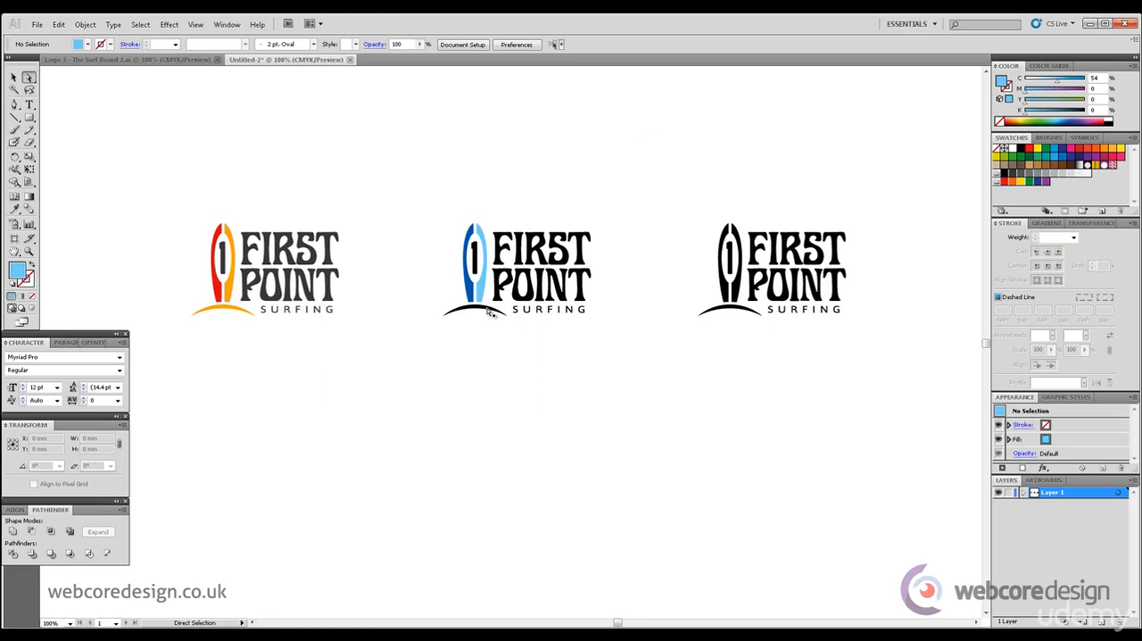
Fill the arc beneath the middle logo's surfboard with a sandy orange of M=31 and Y=64
left_click(455, 314)
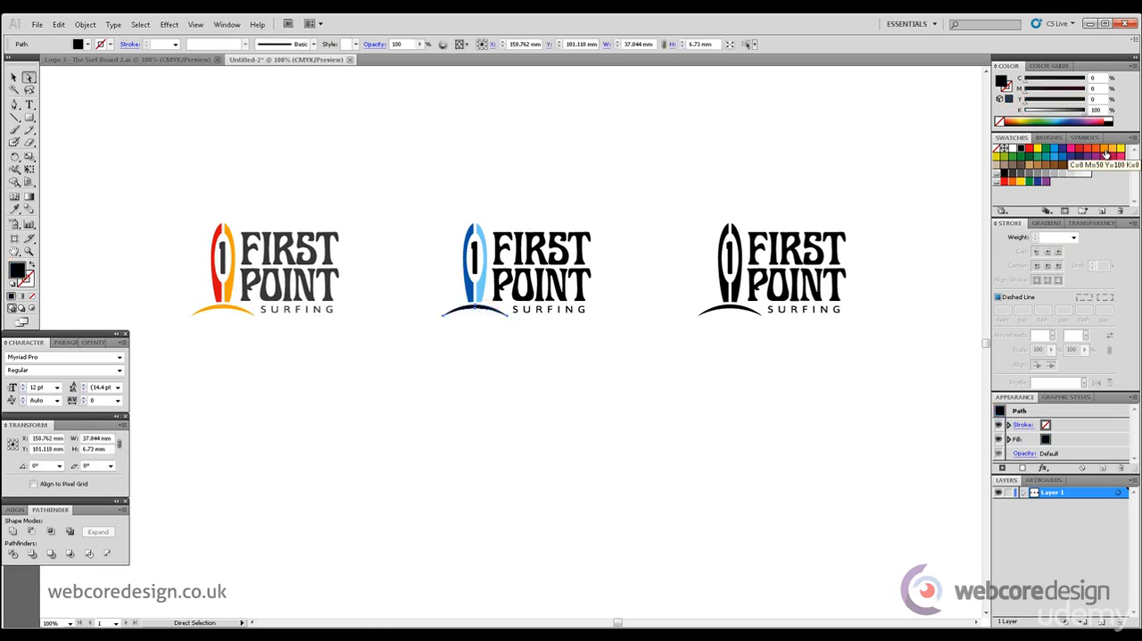
left_click(1105, 155)
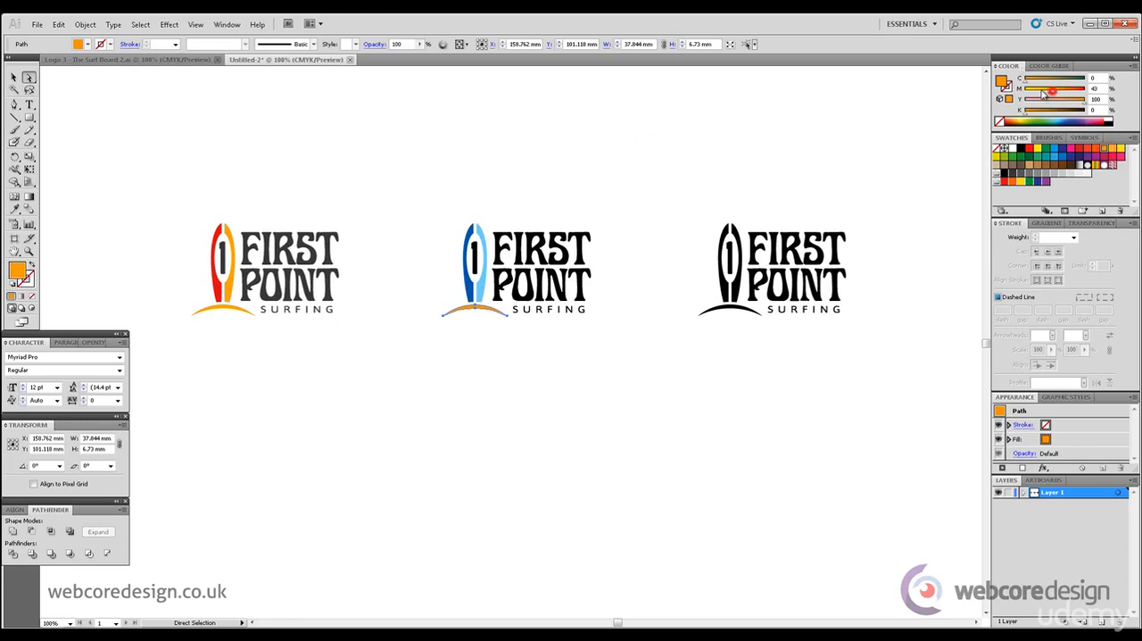
mouse_move(1055, 92)
left_mouse_down()
mouse_move(1041, 92)
mouse_move(1060, 105)
left_mouse_up()
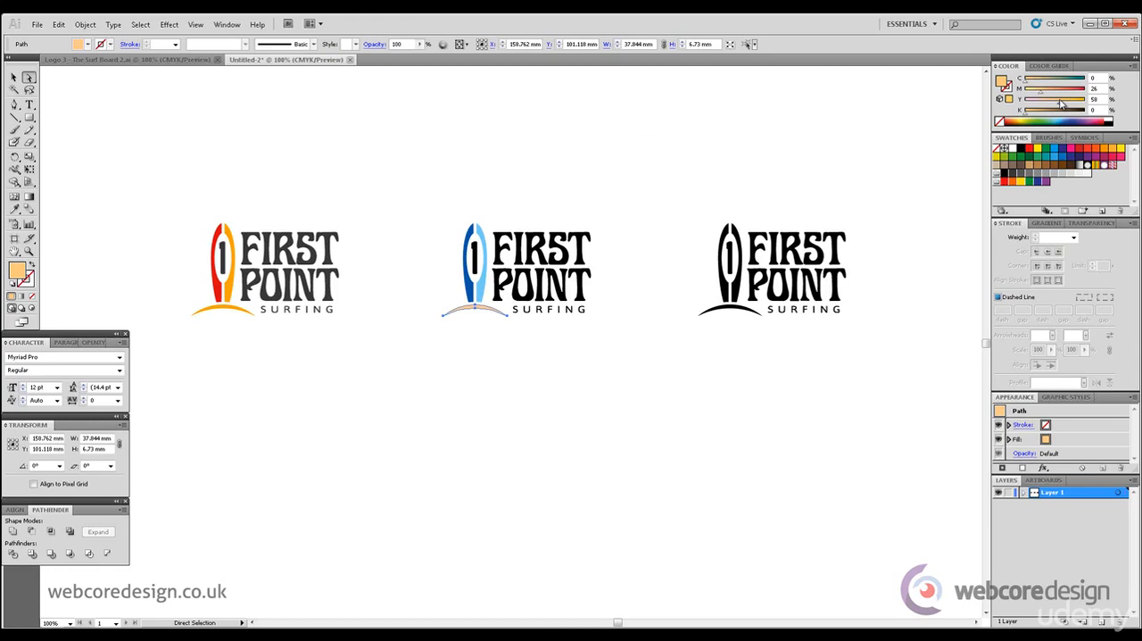
left_click(589, 132)
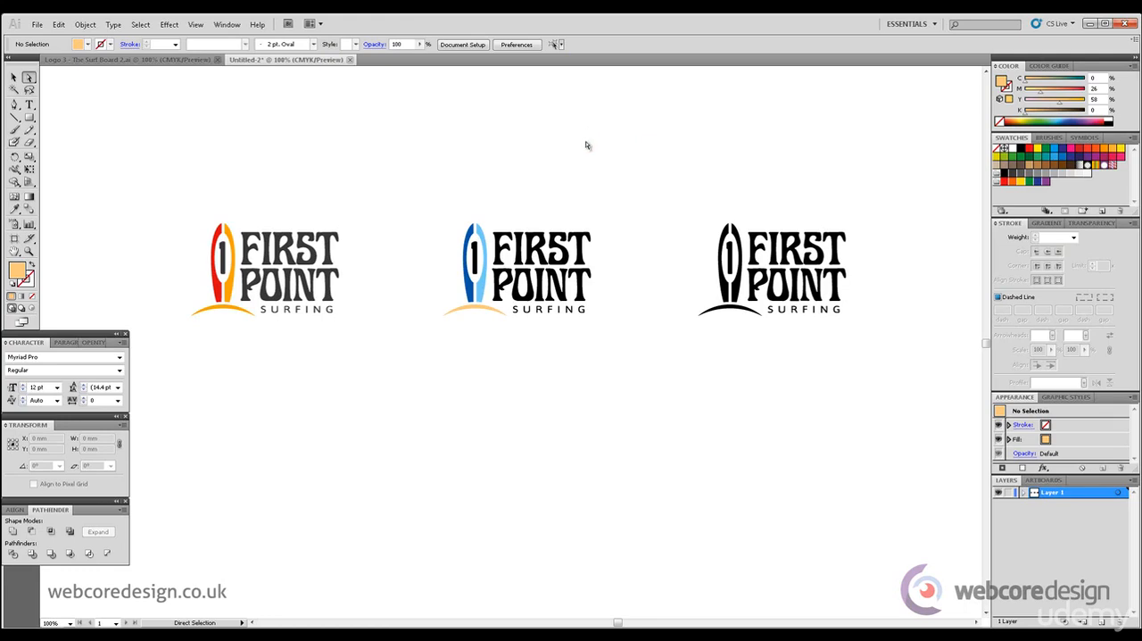
left_click(489, 312)
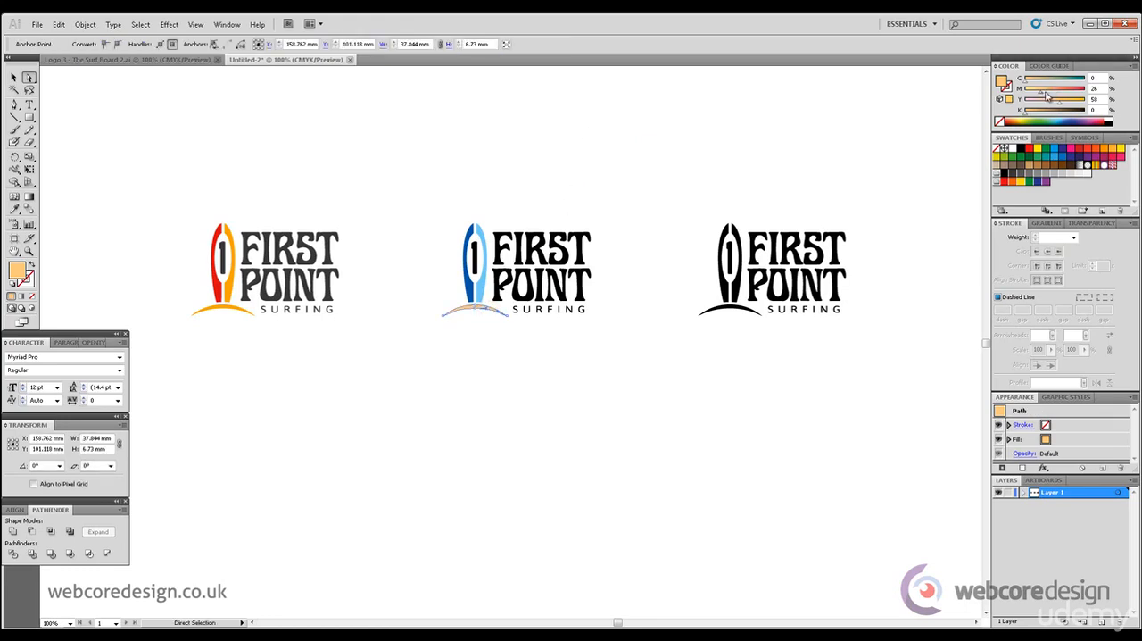
left_click_drag(1039, 90, 1045, 93)
left_click(723, 150)
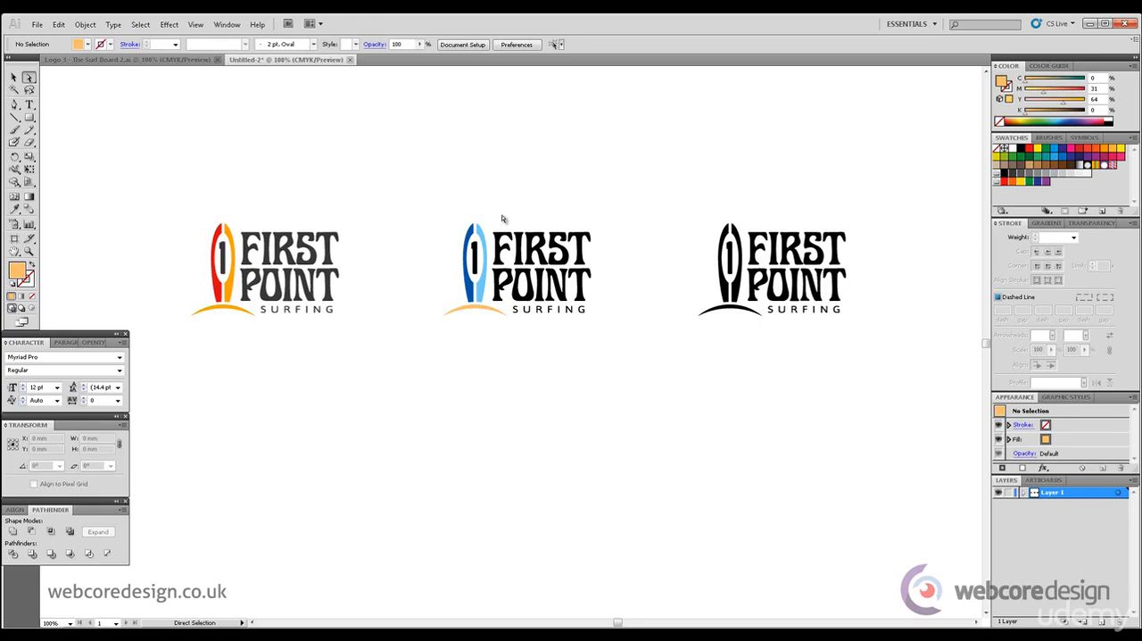
Recolour the middle logo's FIRST POINT SURFING lettering with the dark blue sampled from its surfboard's left half
left_click_drag(503, 217, 610, 290)
left_click_drag(616, 342, 513, 307)
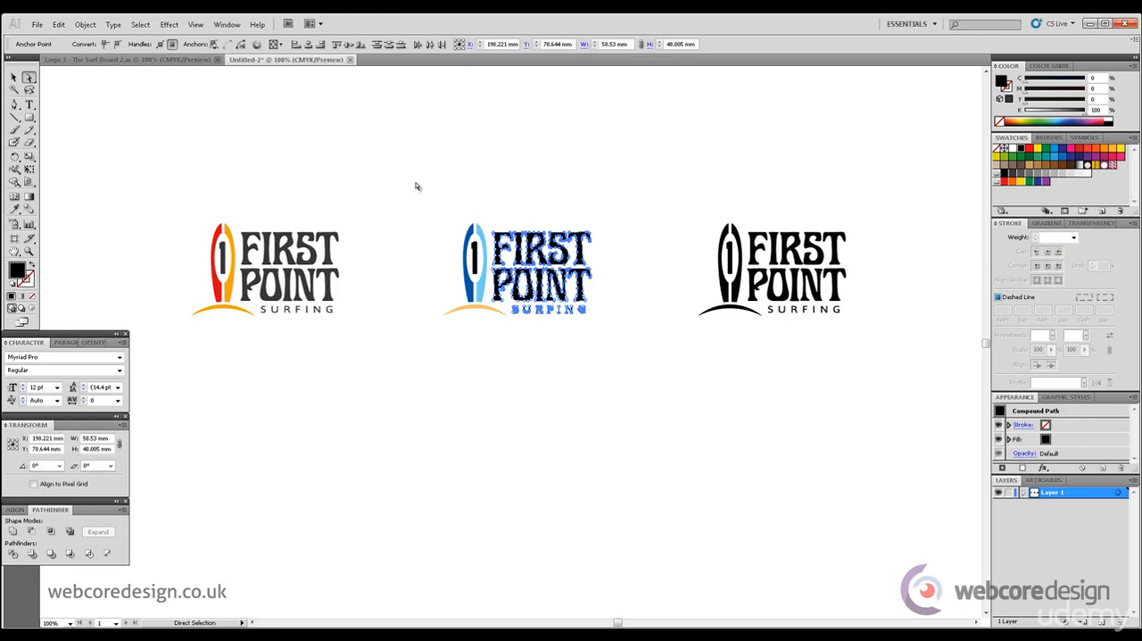
left_click(15, 208)
left_click(474, 227)
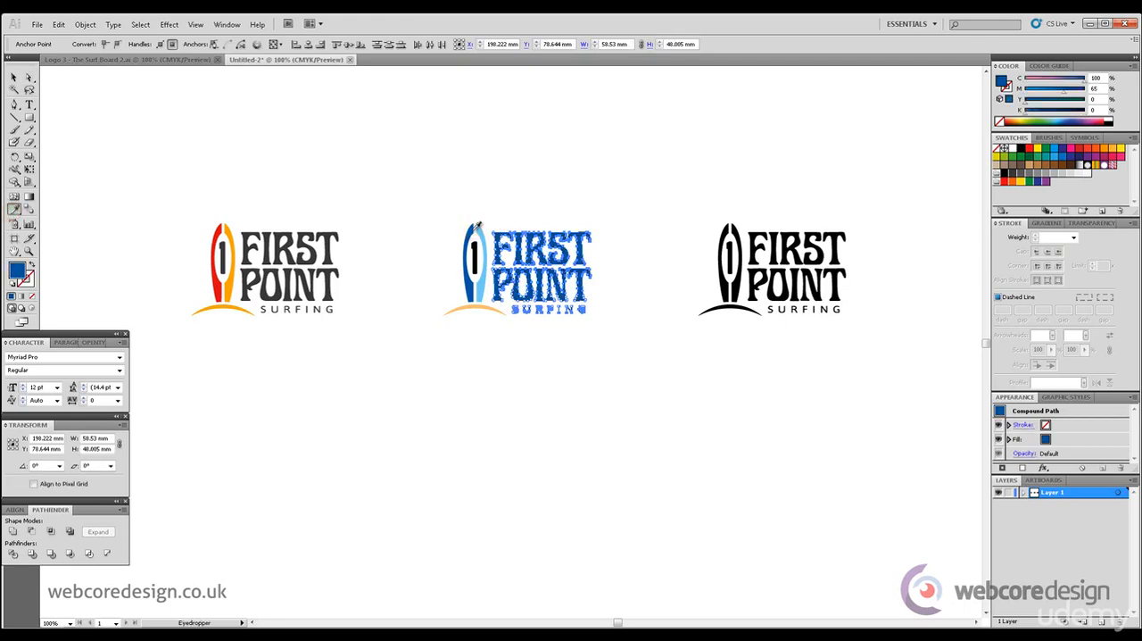
left_click(15, 76)
left_click(572, 171)
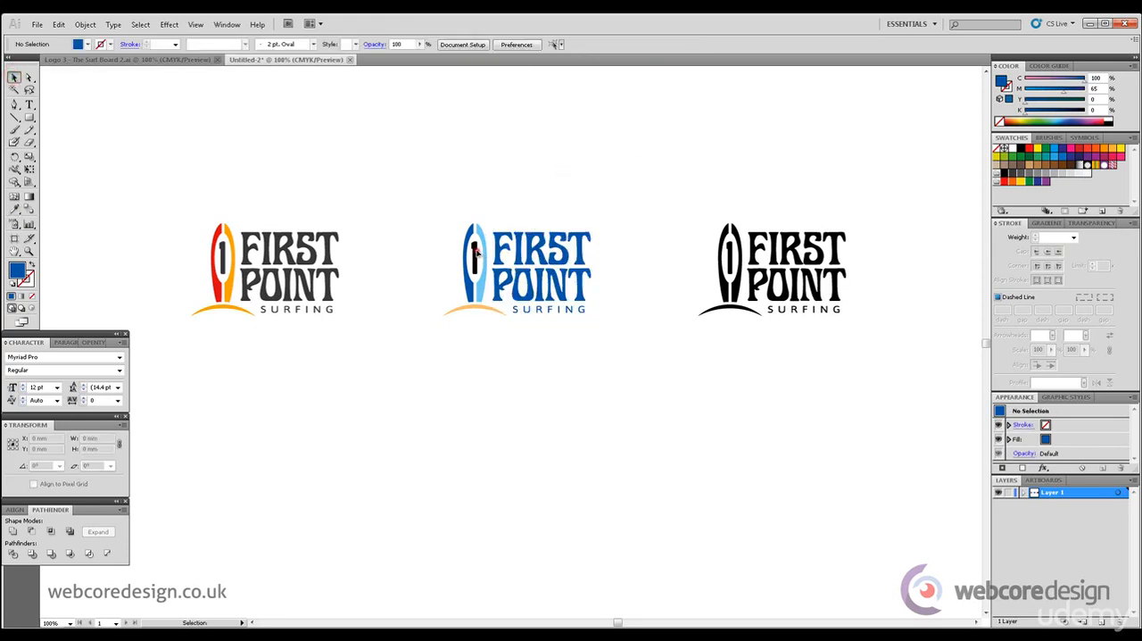
Match the numeral 1 on the middle logo's surfboard to the dark blue of the board's left half using the Eyedropper
left_click(475, 252)
left_click(29, 77)
left_click(291, 115)
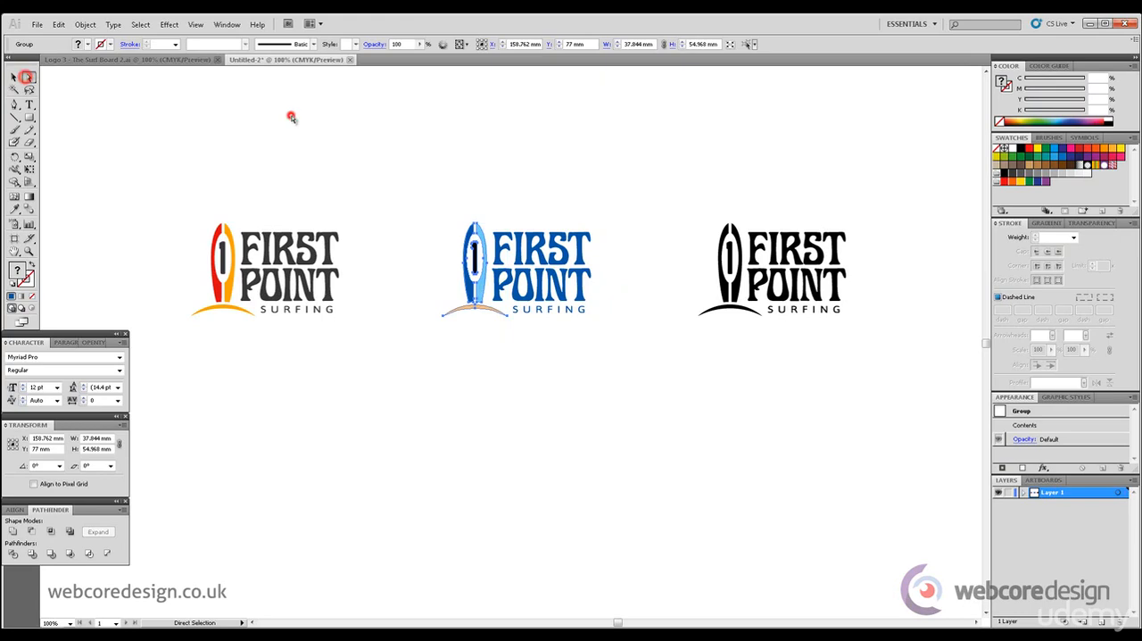
left_click(475, 259)
key("i")
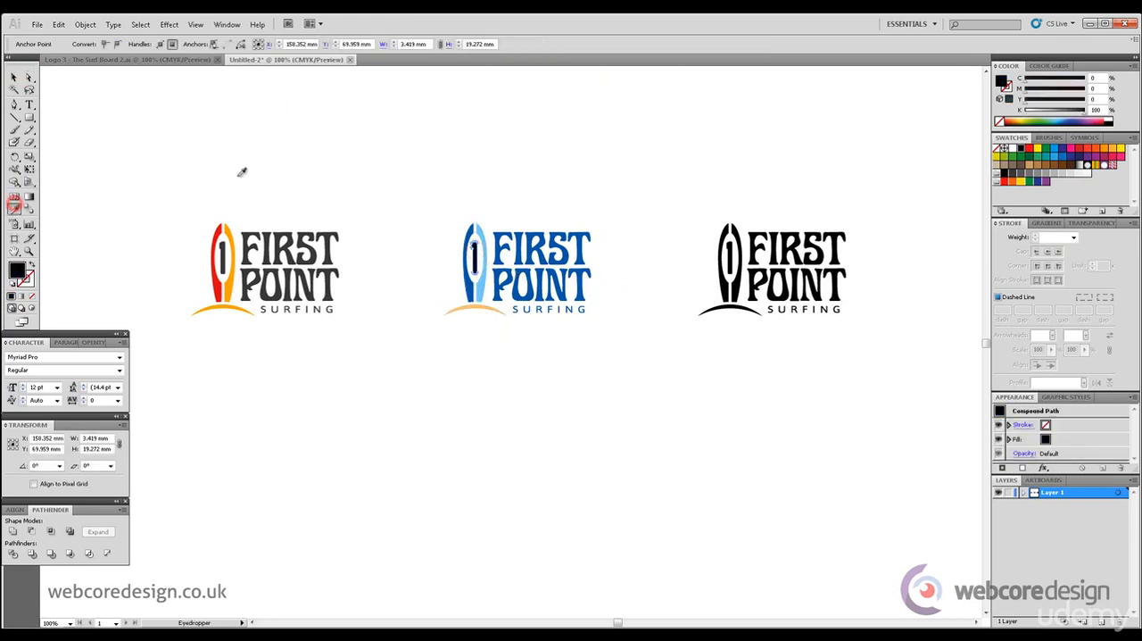
left_click(473, 227)
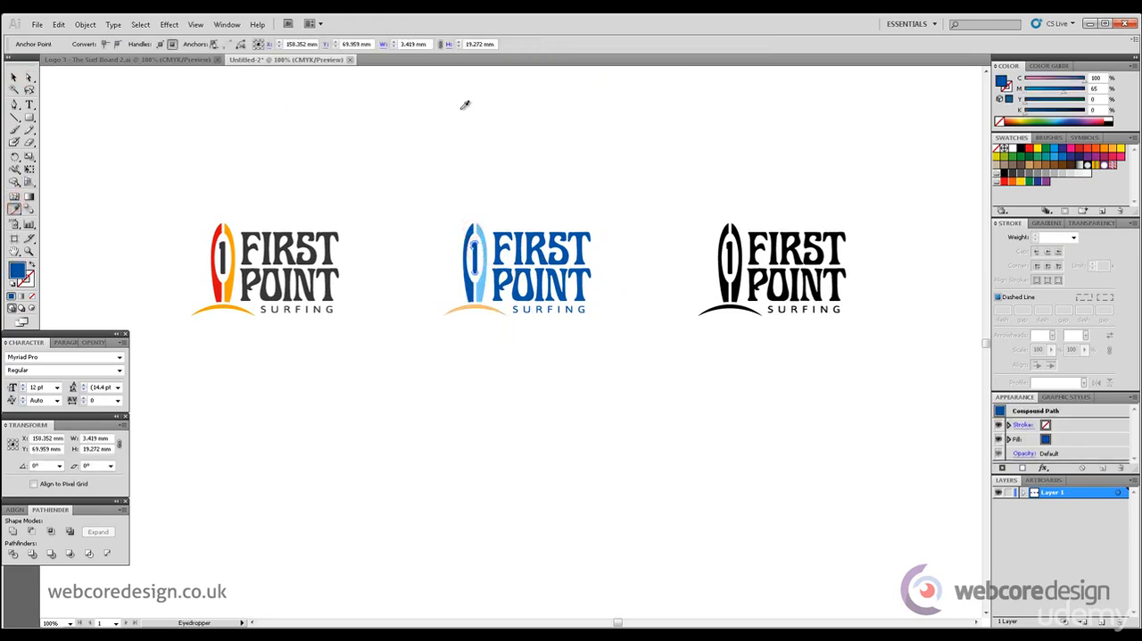
left_click(28, 76)
left_click(352, 166)
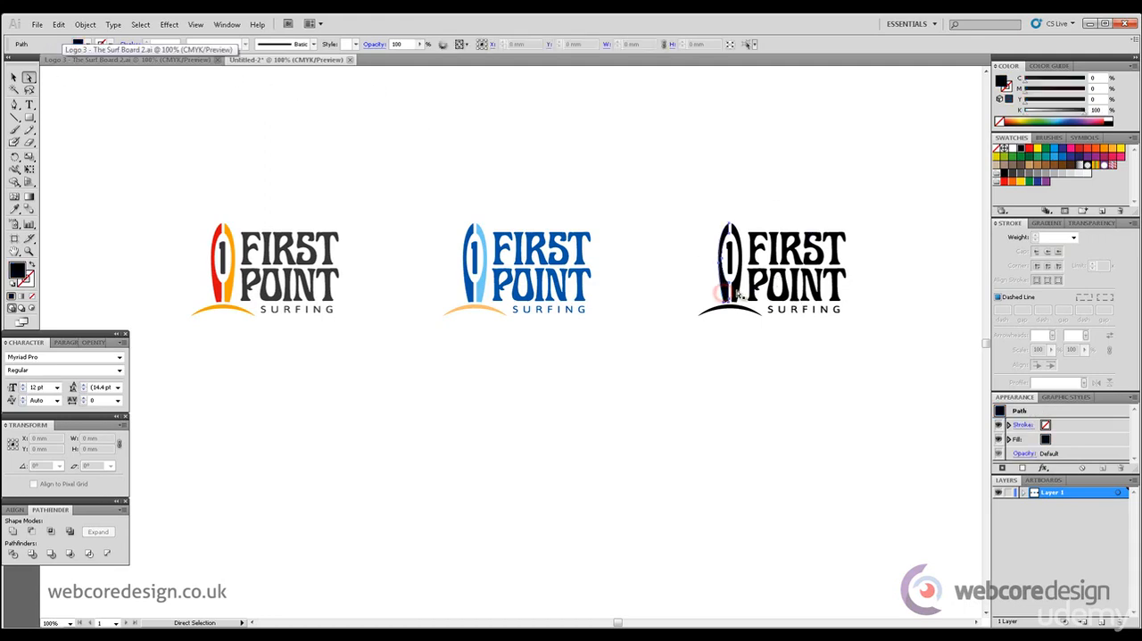
Fill both halves of the third logo's surfboard with the red swatch (M=100, Y=100)
left_click(728, 291)
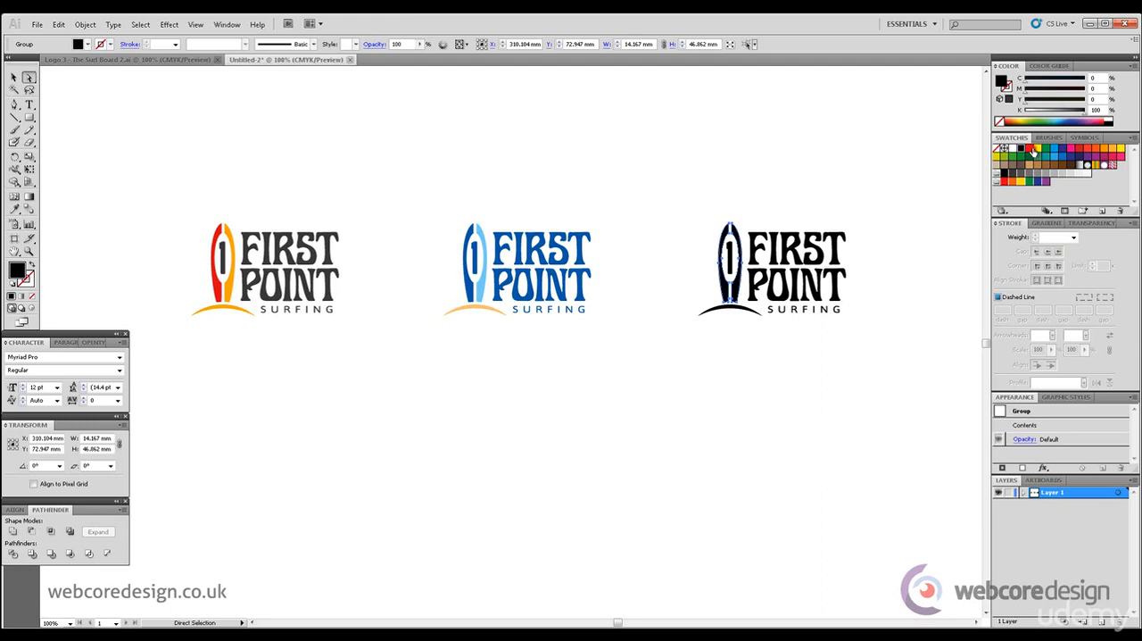
left_click(1031, 150)
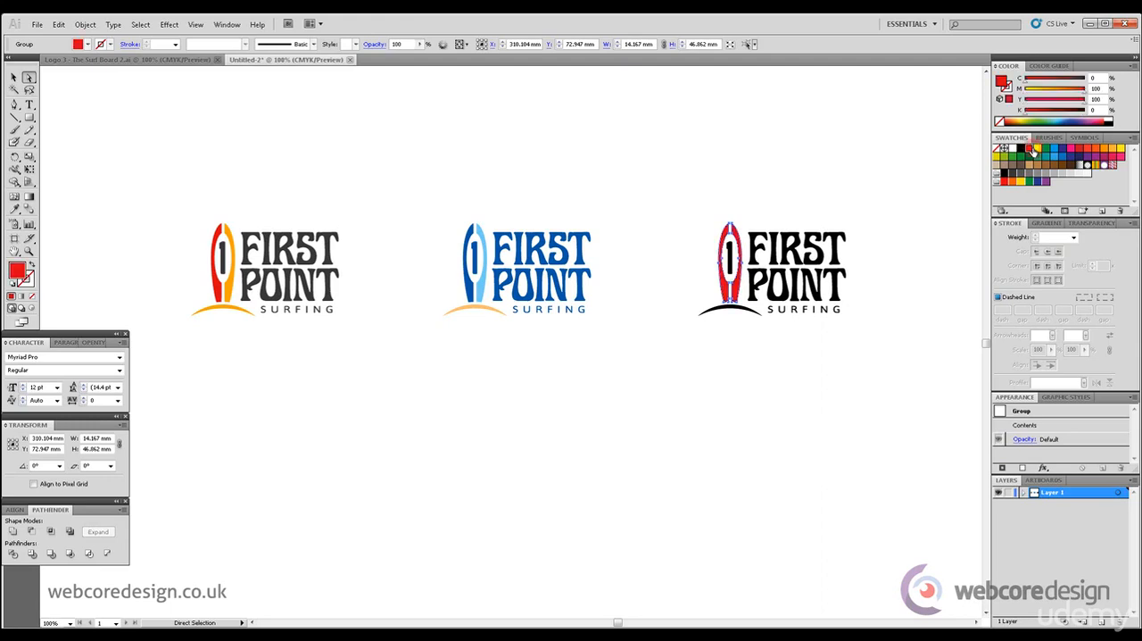
left_click(872, 141)
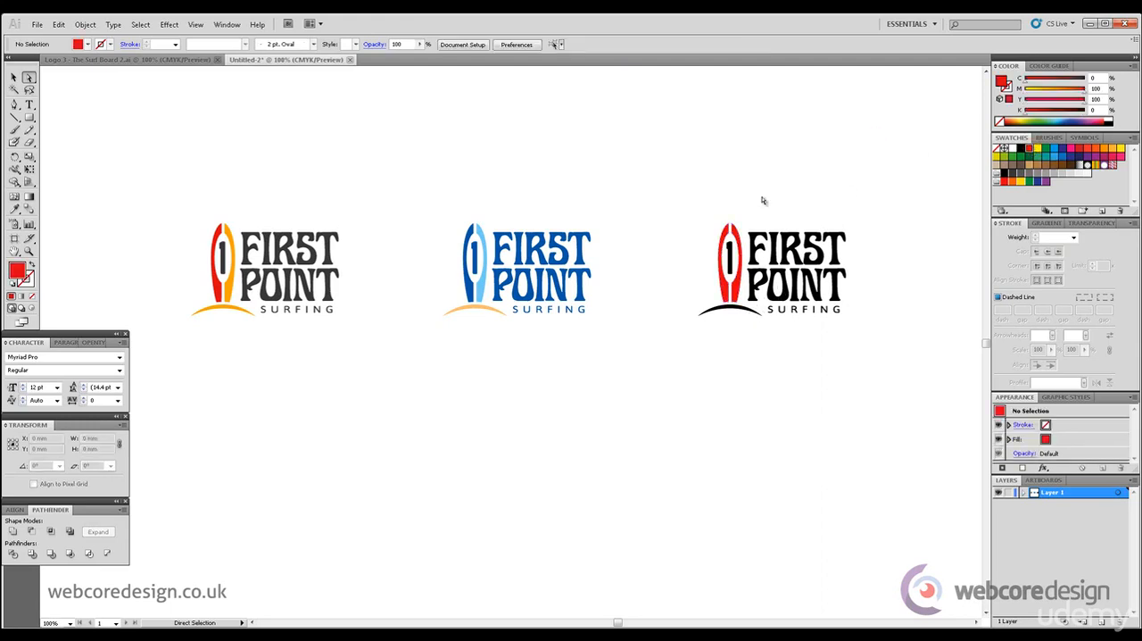
Fill the third logo's lettering, numeral 1 and arc with a deep orange of M=80 and Y=100
left_click_drag(747, 209, 884, 306)
left_click_drag(790, 305, 859, 326)
left_click(734, 309, "shift")
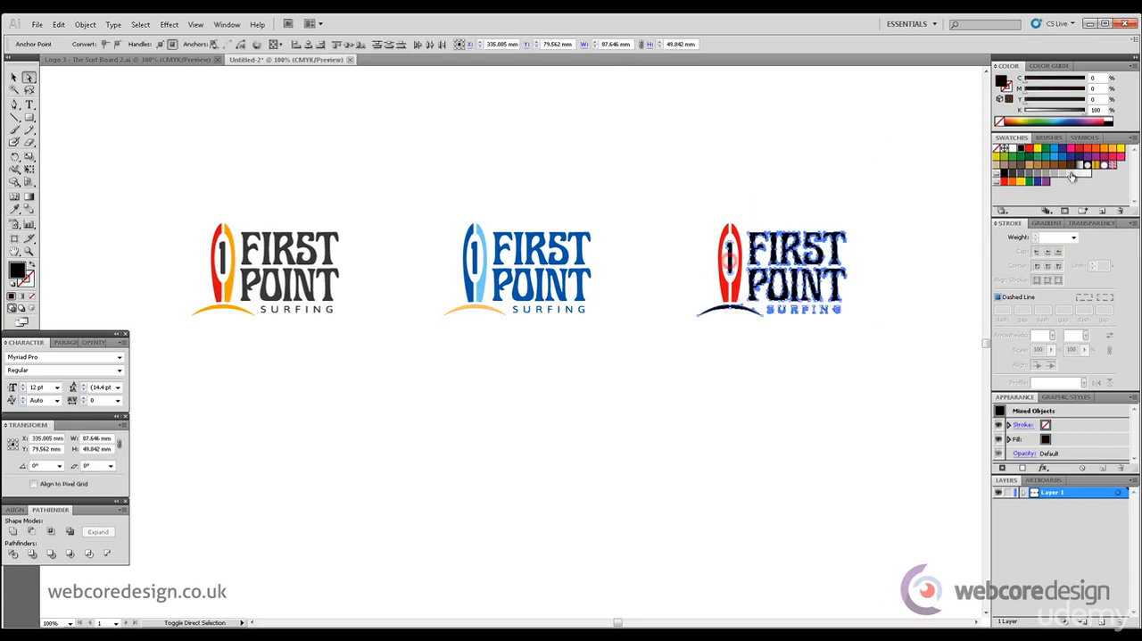
left_click(1106, 149)
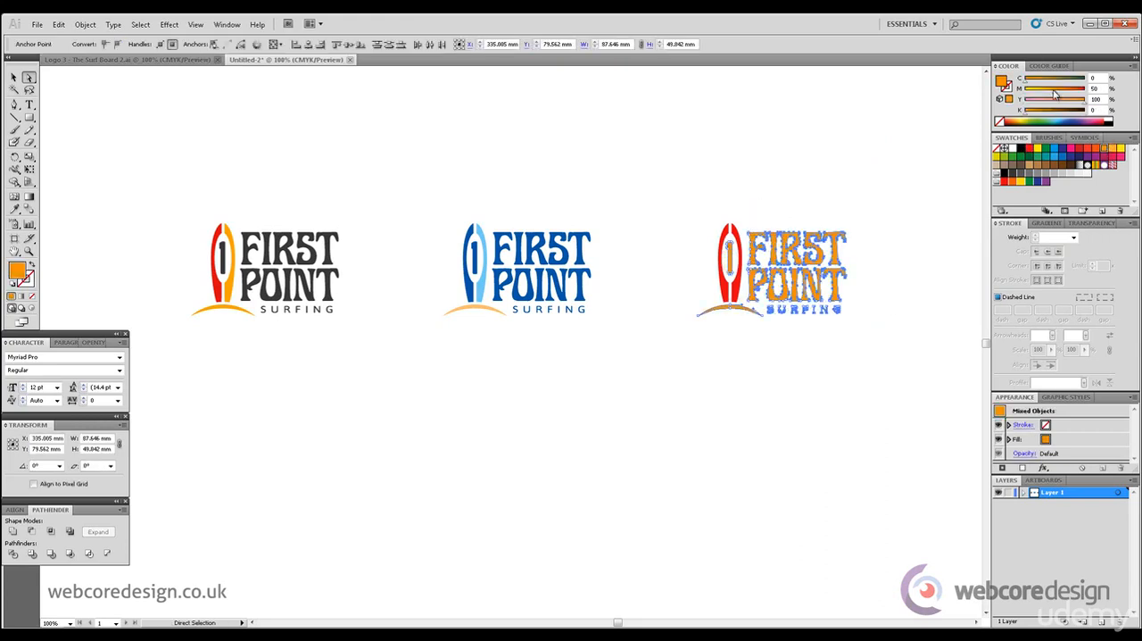
left_click_drag(1054, 93, 1073, 98)
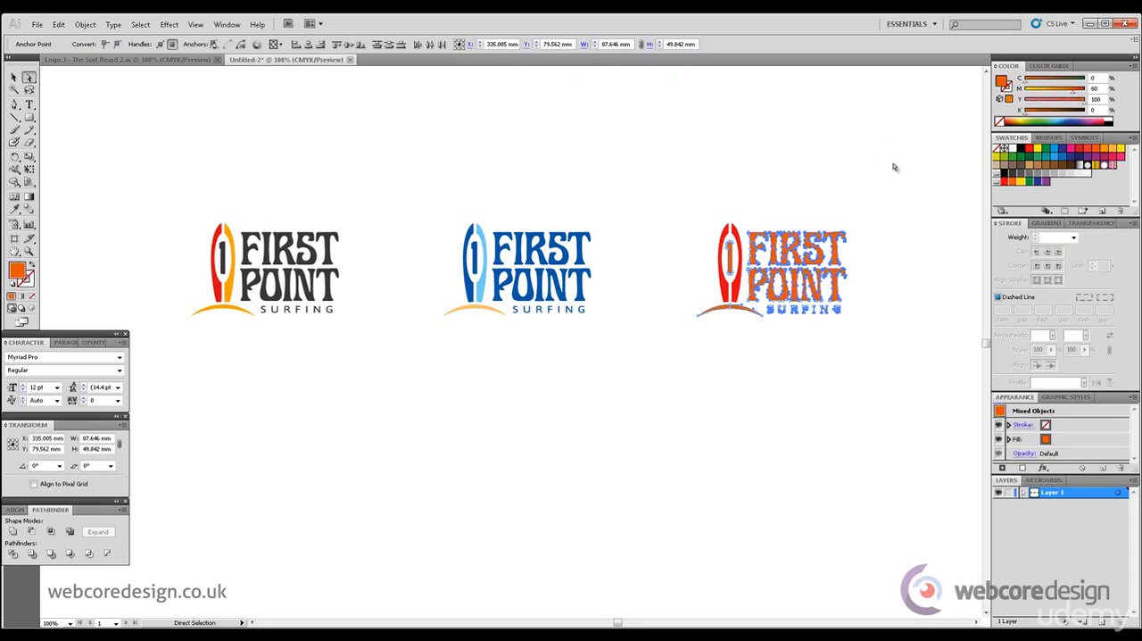
left_click(867, 171)
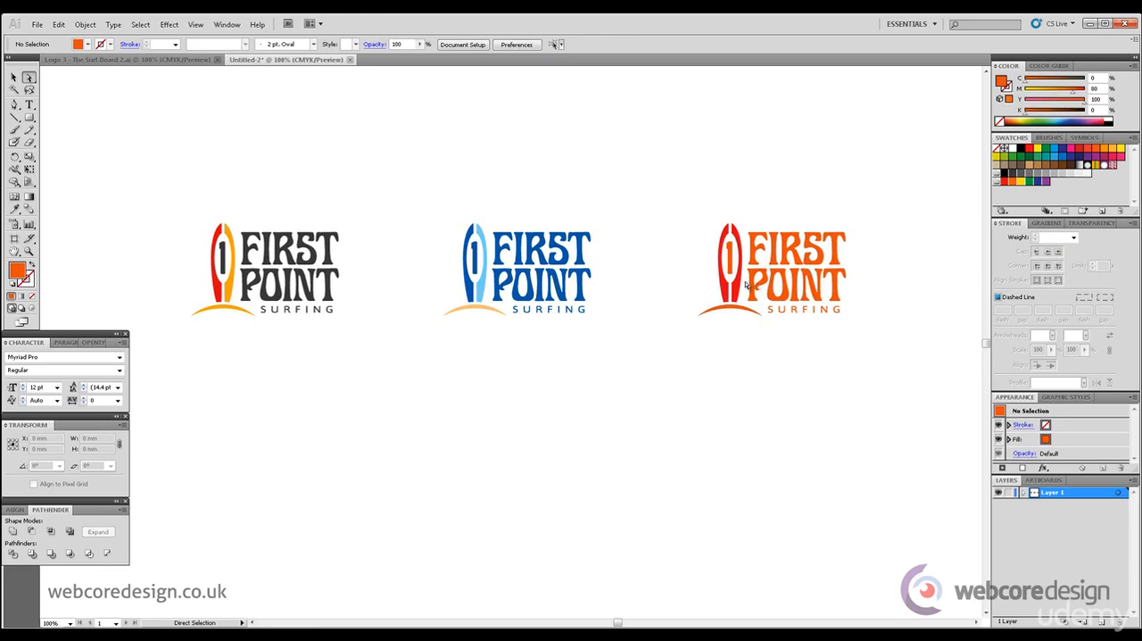
Undo the last magenta adjustment on the third logo's lettering, numeral and arc
key("ctrl+z")
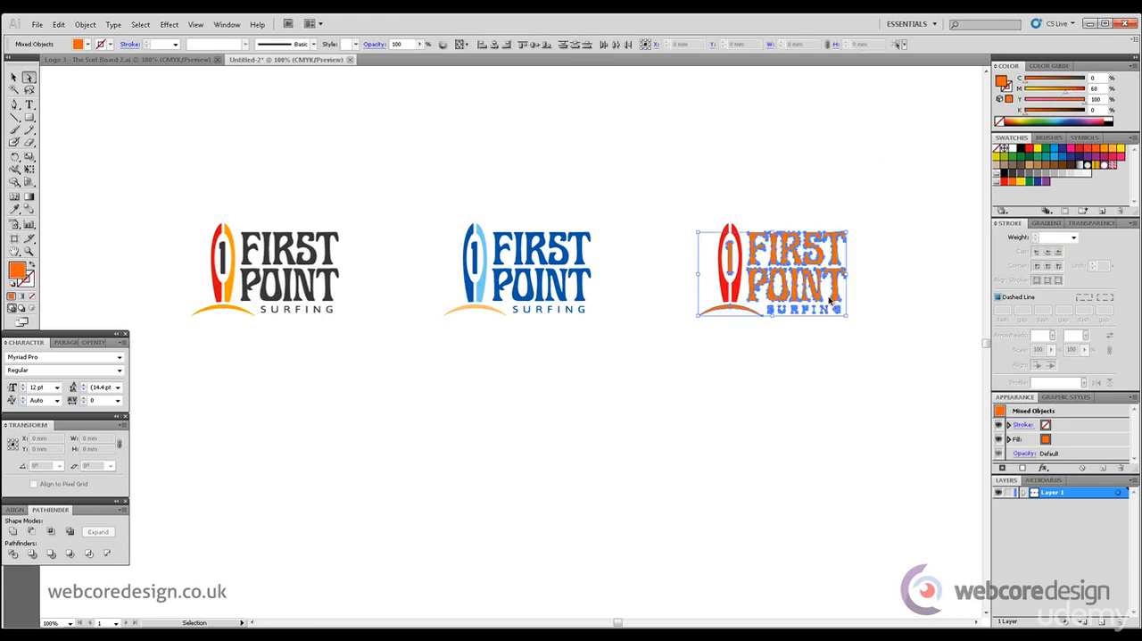
Undo the orange fill on the third logo's lettering, numeral and arc, and darken its surfboard's right half to K=44
key("ctrl+z")
left_click(902, 208)
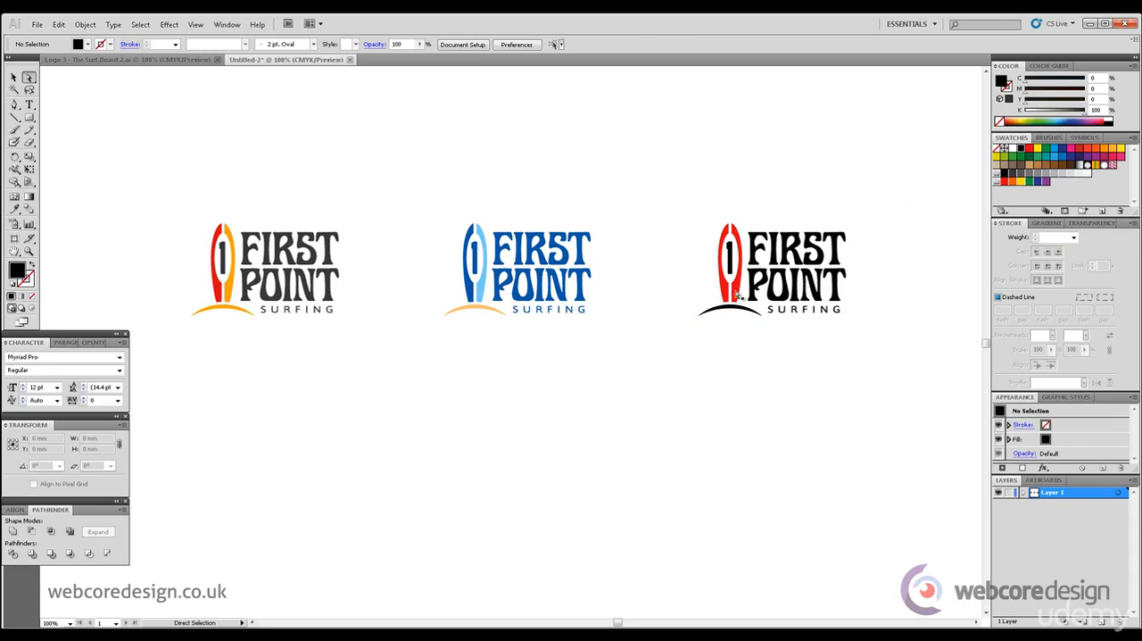
left_click(738, 297)
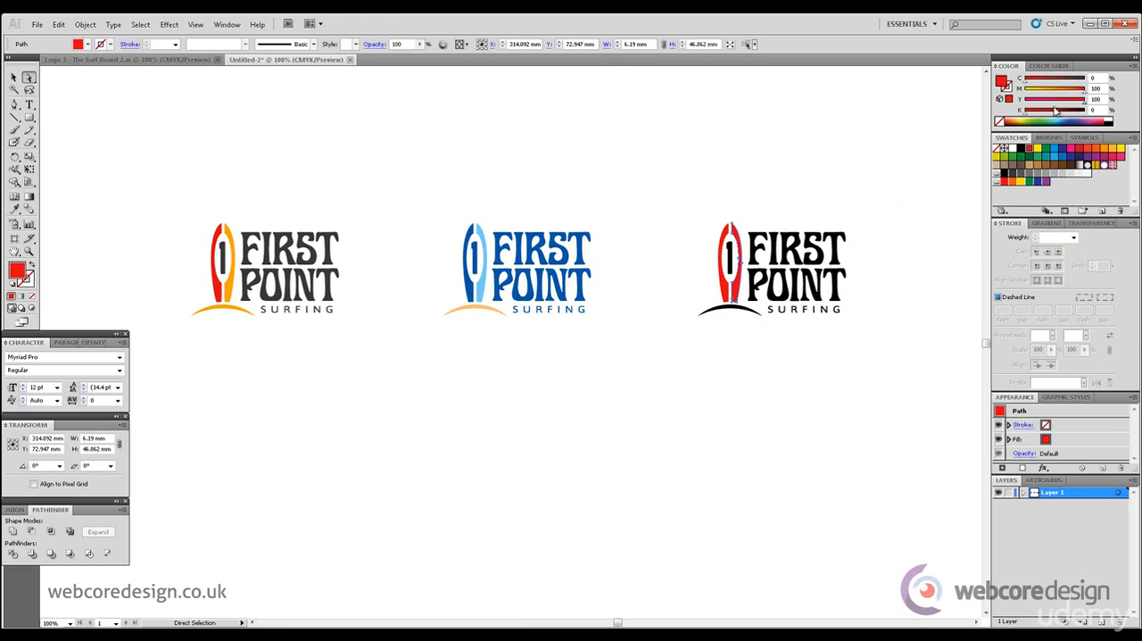
left_click_drag(1025, 114, 1051, 117)
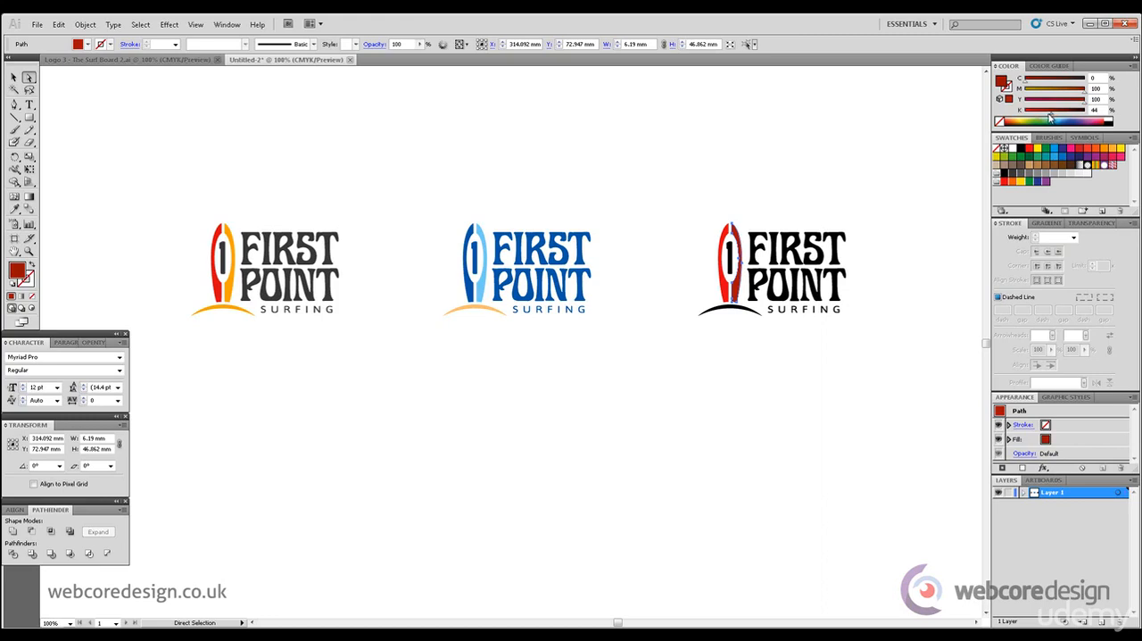
left_click(904, 148)
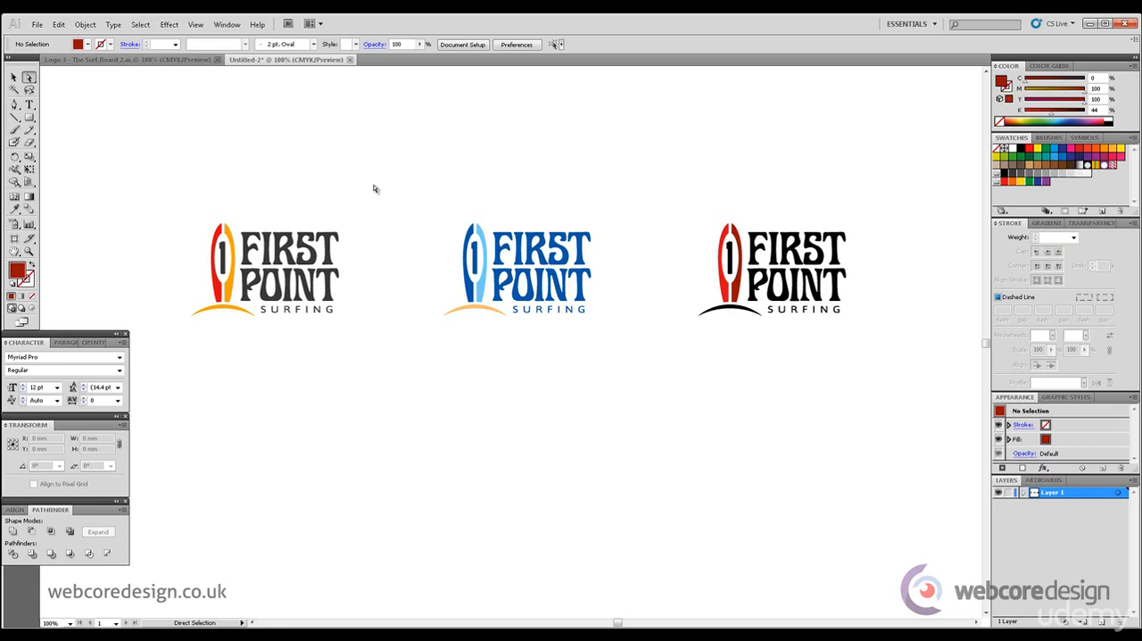
left_click(15, 78)
left_click_drag(105, 145, 897, 375)
left_click_drag(752, 291, 752, 480)
left_click(900, 338)
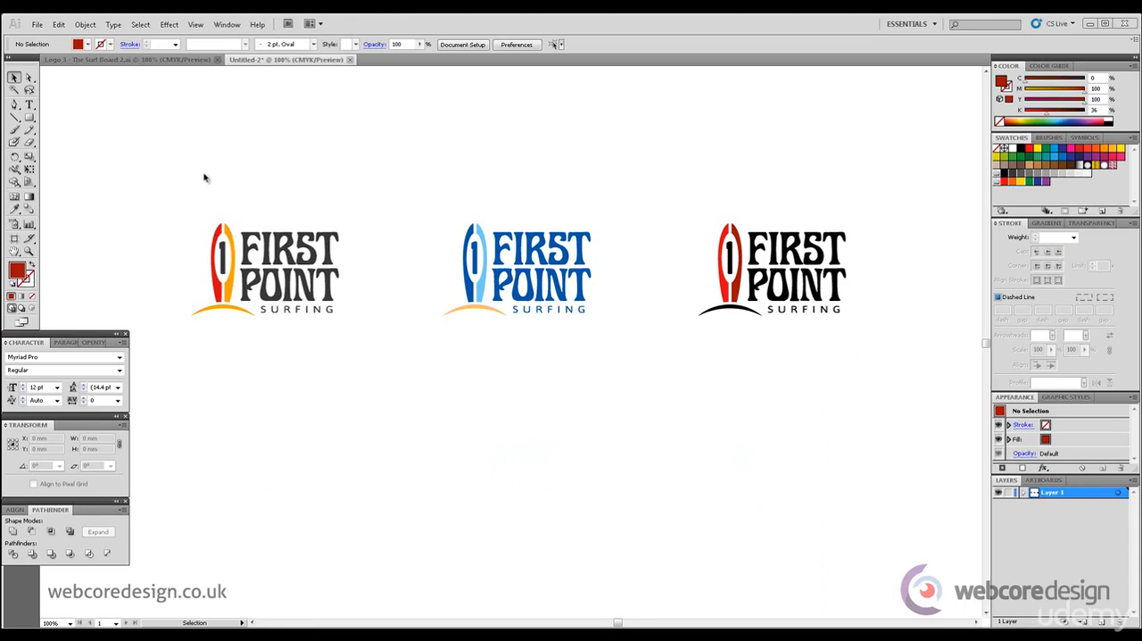
Duplicate the row of three logos straight below the originals, about 98 mm lower
left_click_drag(123, 172, 966, 400)
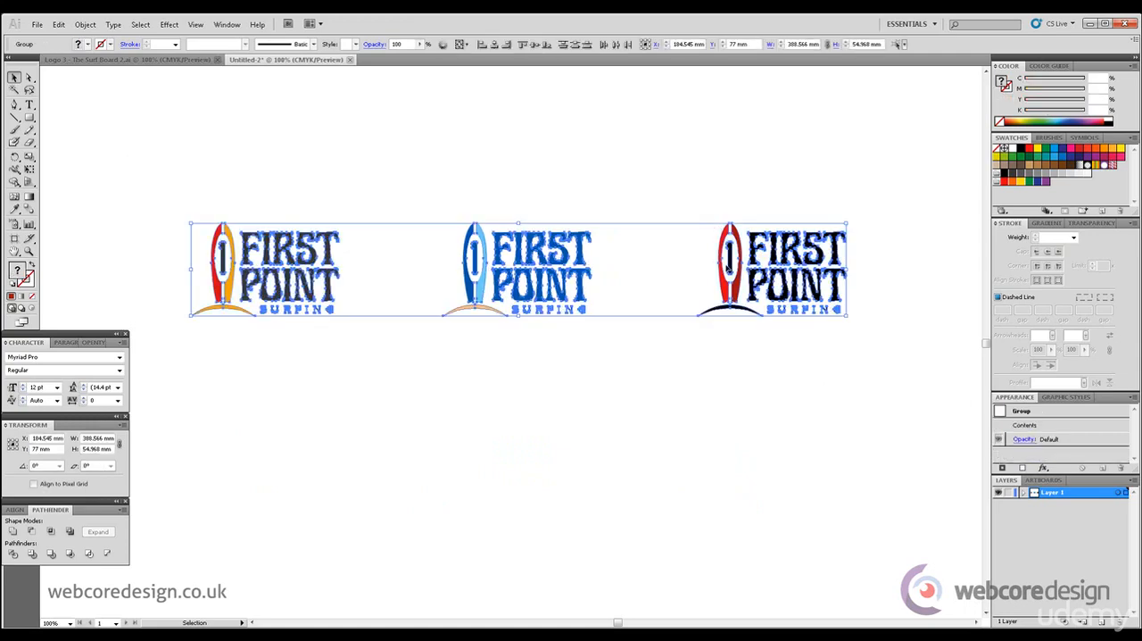
left_click_drag(724, 287, 733, 454)
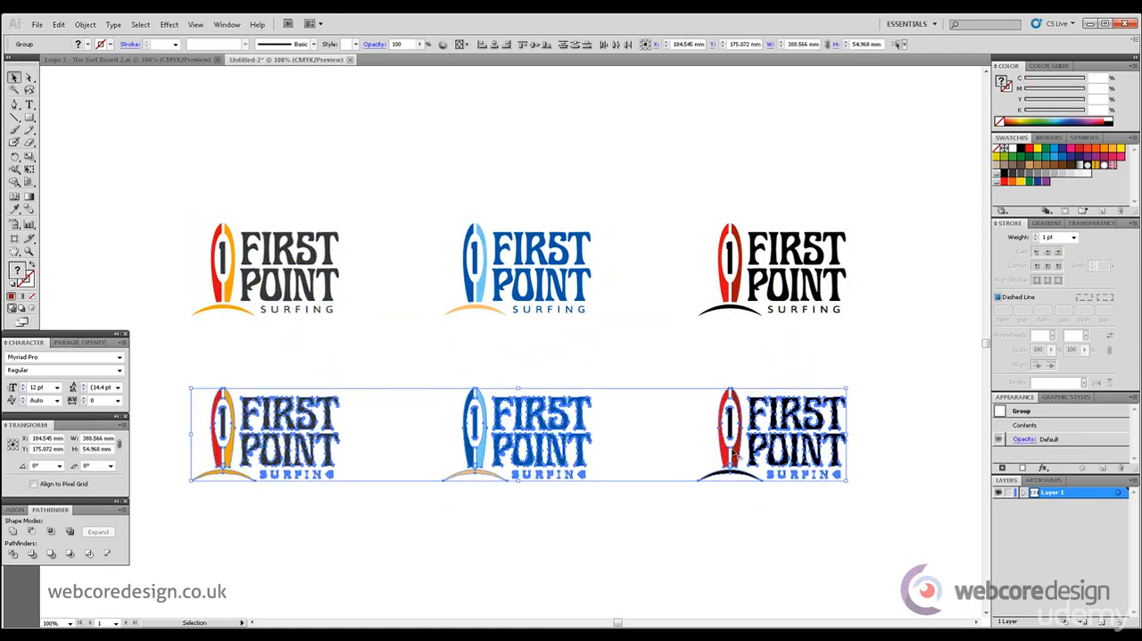
left_click(467, 189)
Fill the second row's first logo's numeral 1 and lettering with dark blue, C=100, M=80, Y=0, K=38
left_click(29, 77)
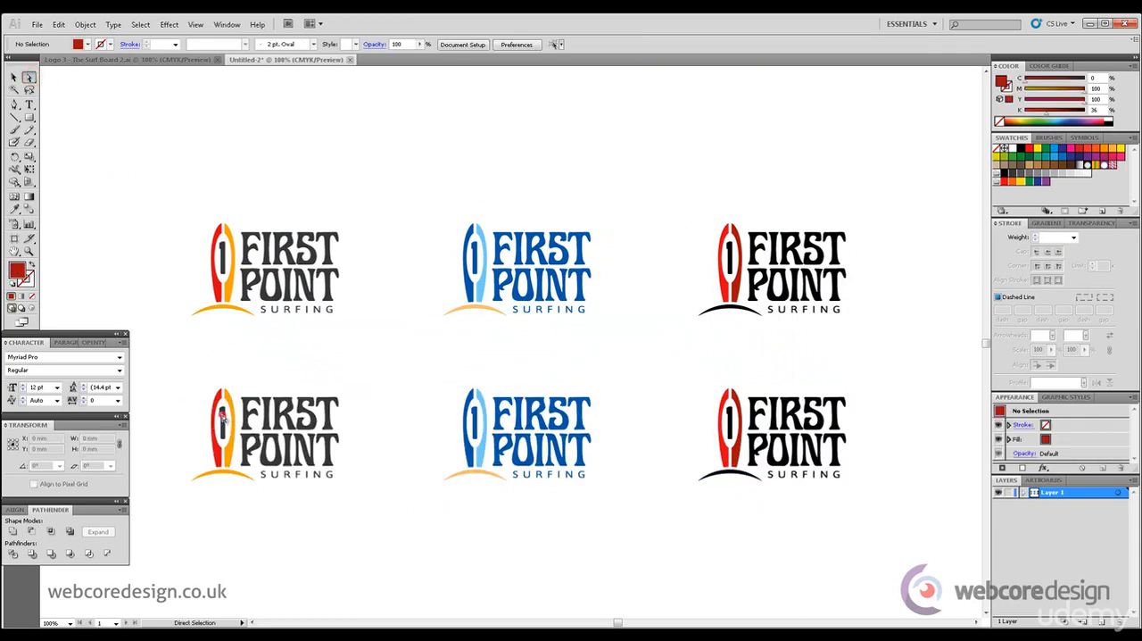
left_click(222, 415)
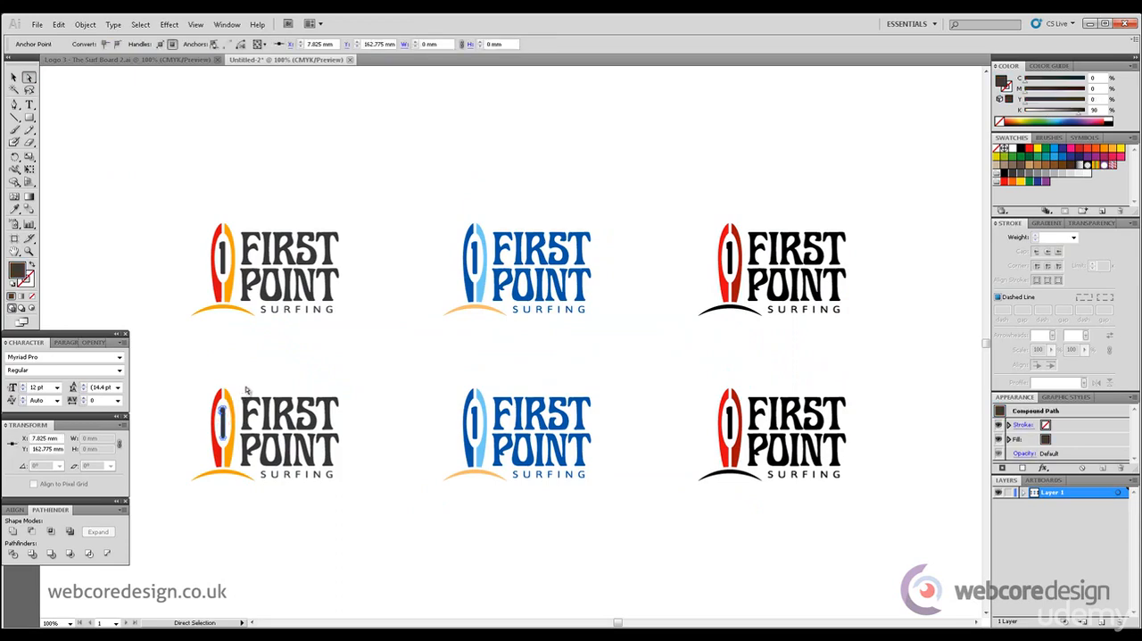
left_click(246, 390)
left_click_drag(247, 390, 381, 476)
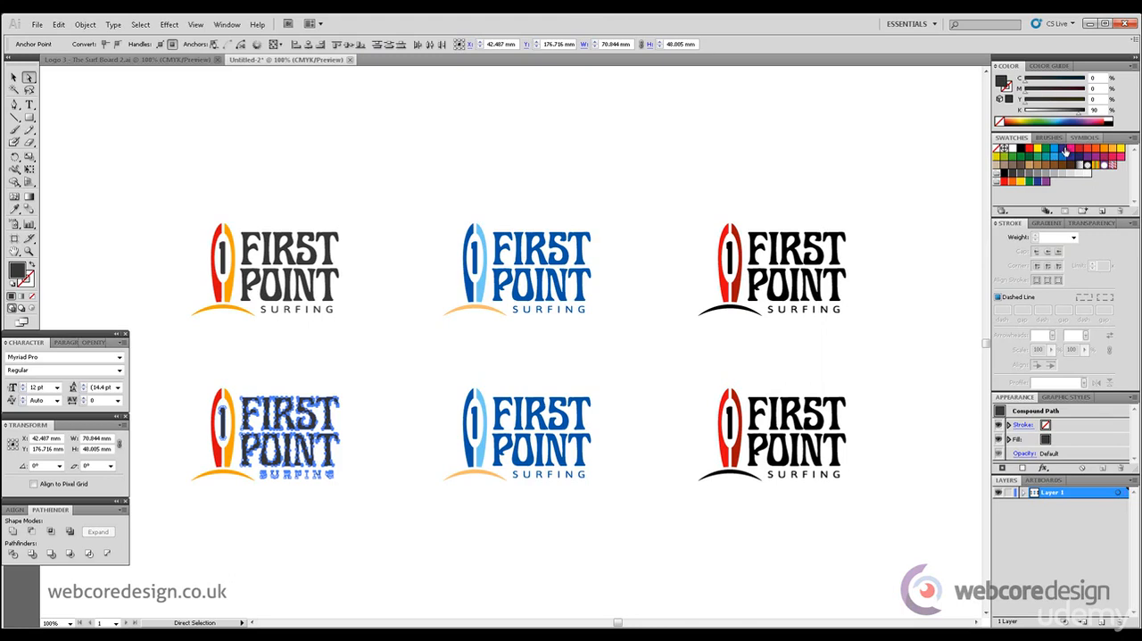
left_click(1065, 152)
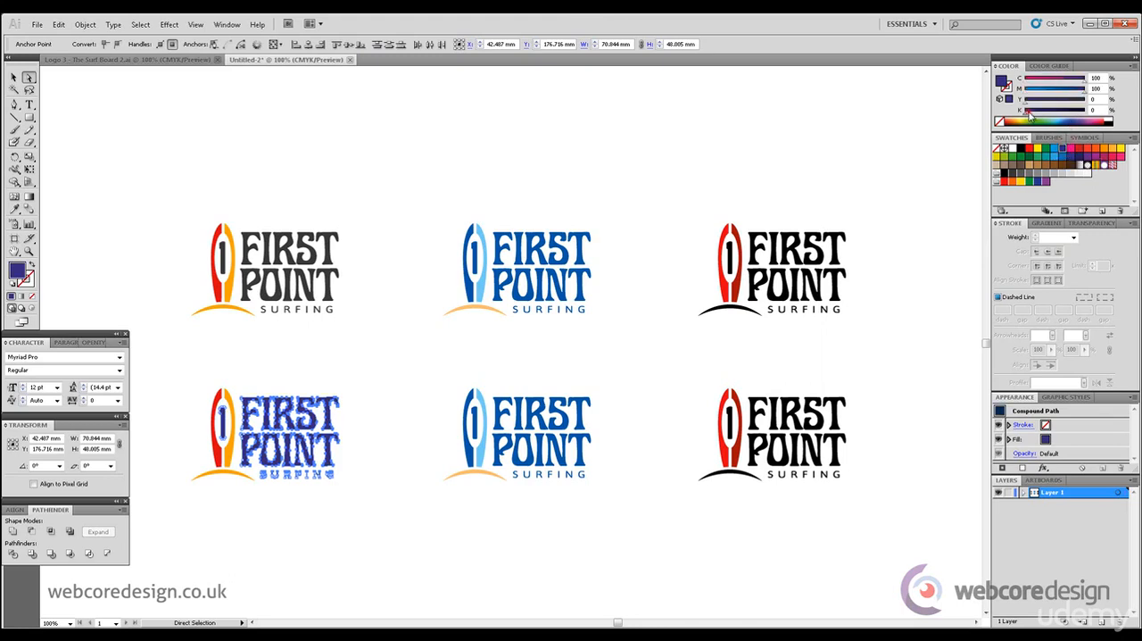
mouse_move(1030, 114)
left_mouse_down()
mouse_move(1050, 120)
mouse_move(1078, 93)
mouse_move(1048, 111)
left_mouse_up()
left_click(642, 128)
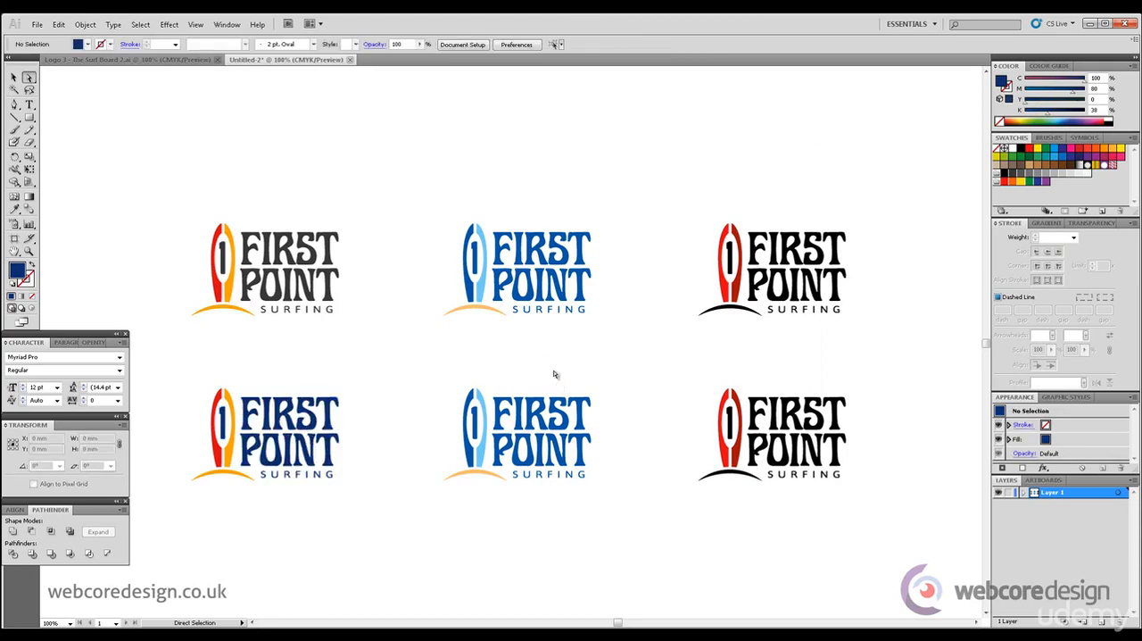
Fill both halves of the second row's middle surfboard with dark grey, K=90
left_click(471, 455)
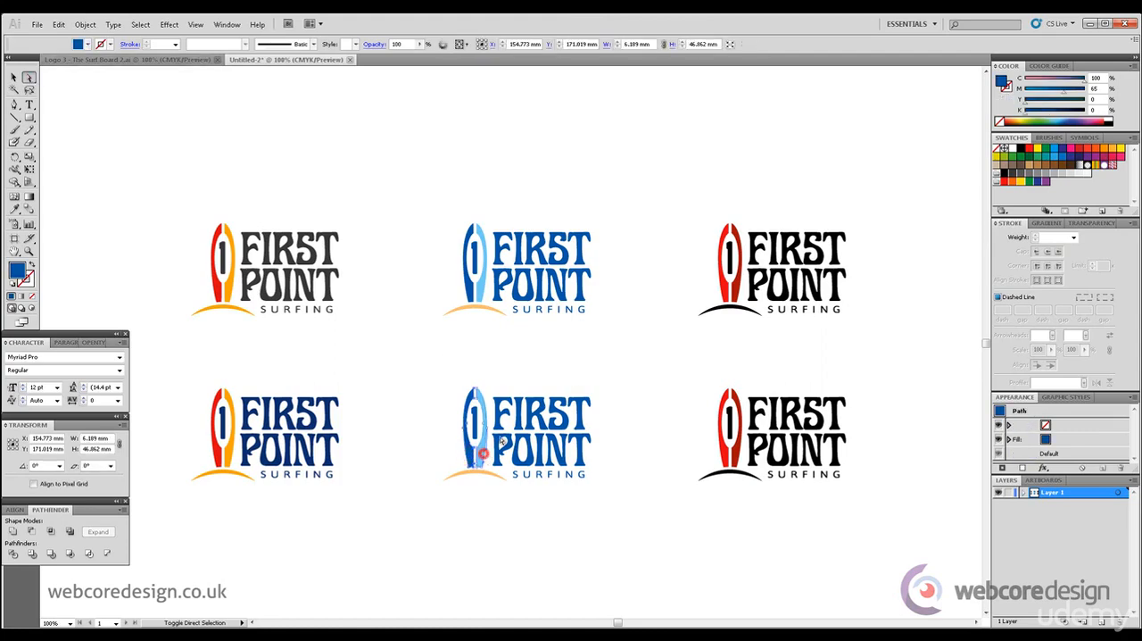
left_click(484, 453, "shift")
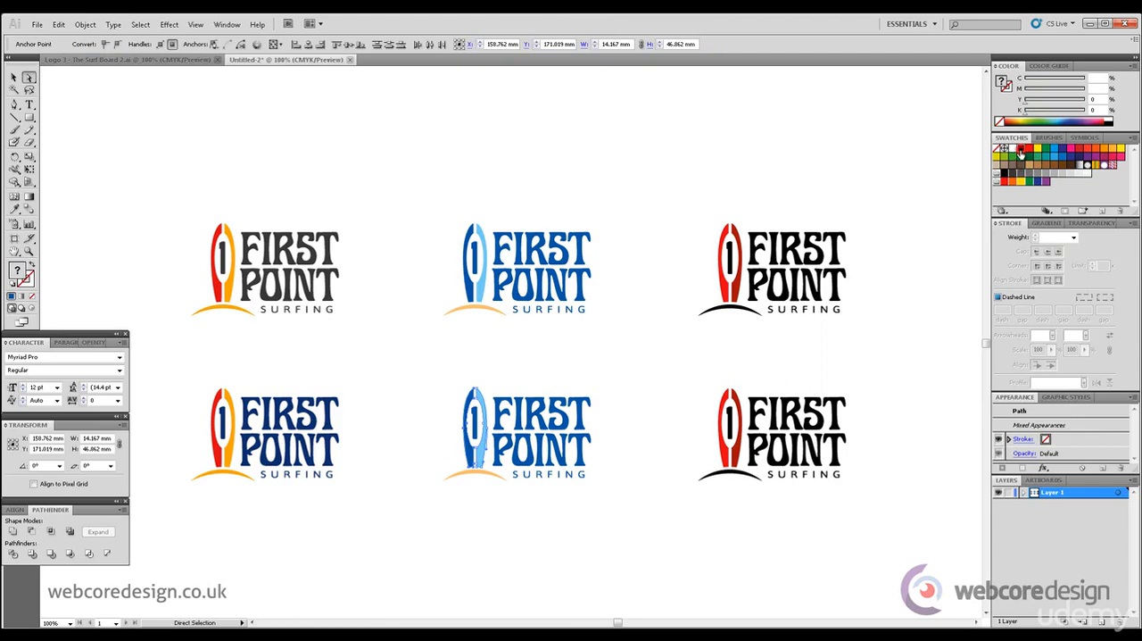
left_click(1020, 153)
left_click_drag(1085, 111, 1080, 115)
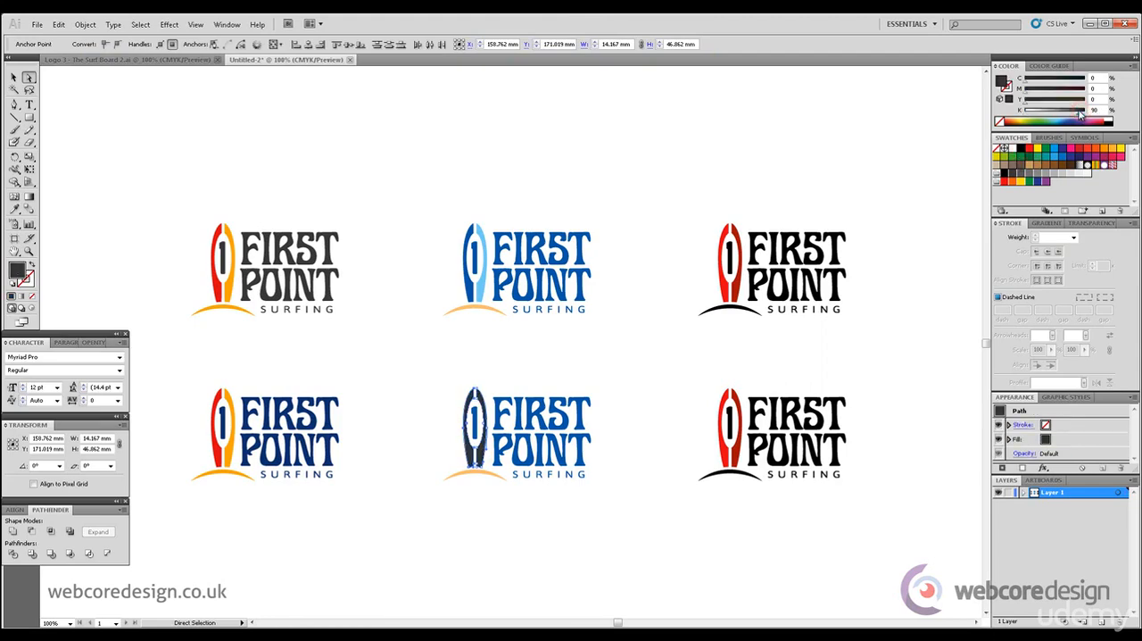
left_click(591, 355)
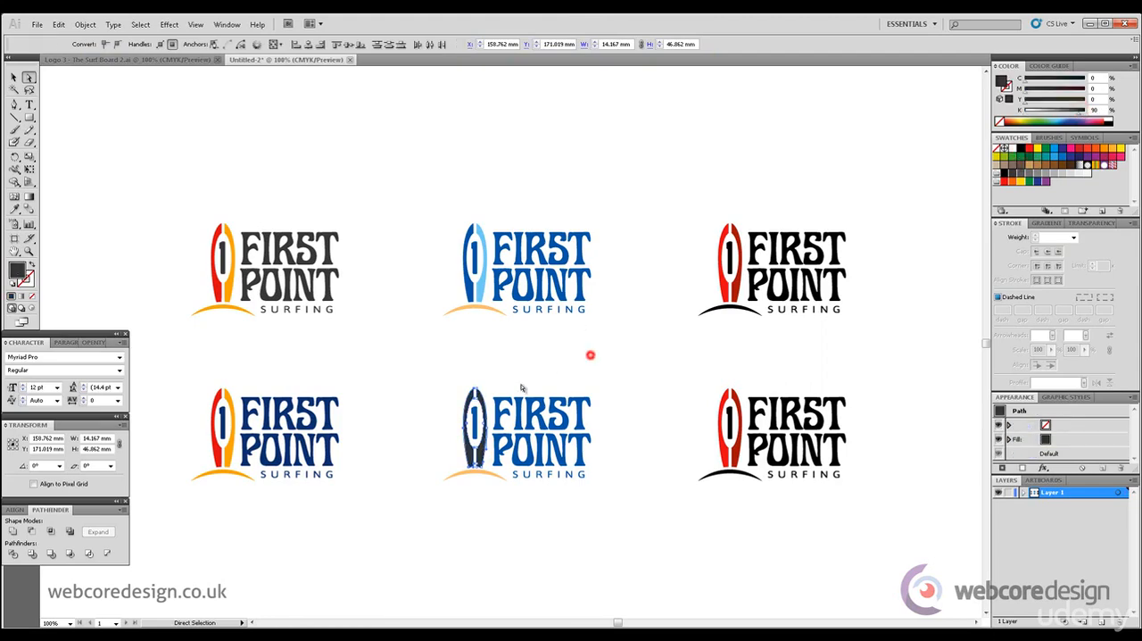
Recolour the arc of the second row's middle logo to soft orange, C=5, M=47, Y=66, K=0
left_click(468, 475)
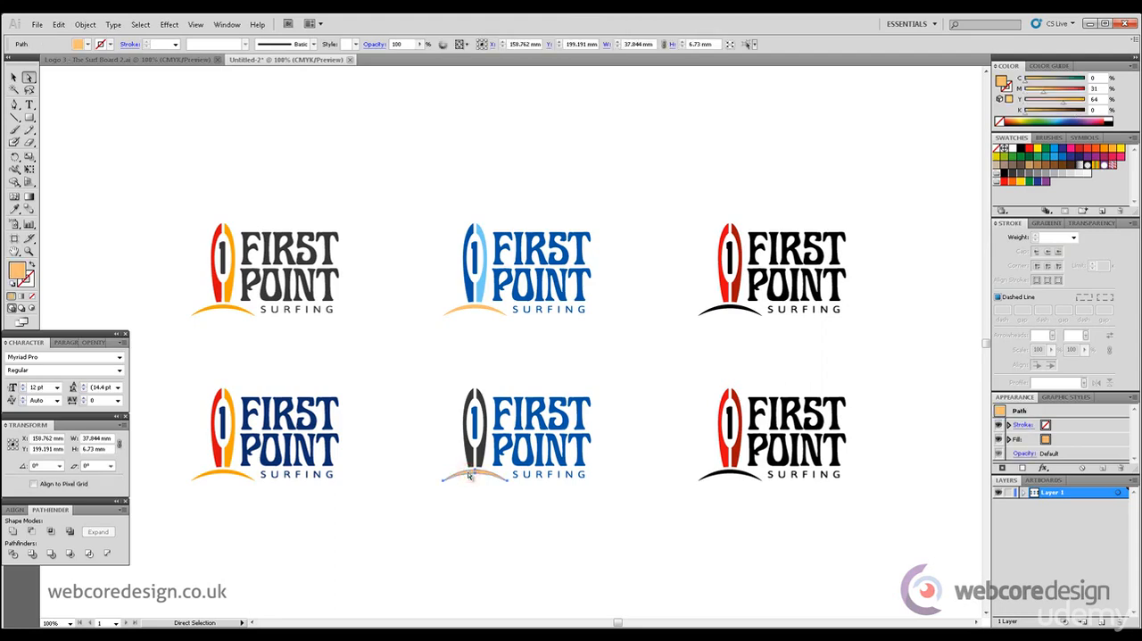
left_click_drag(1039, 93, 1070, 110)
left_click(1122, 149)
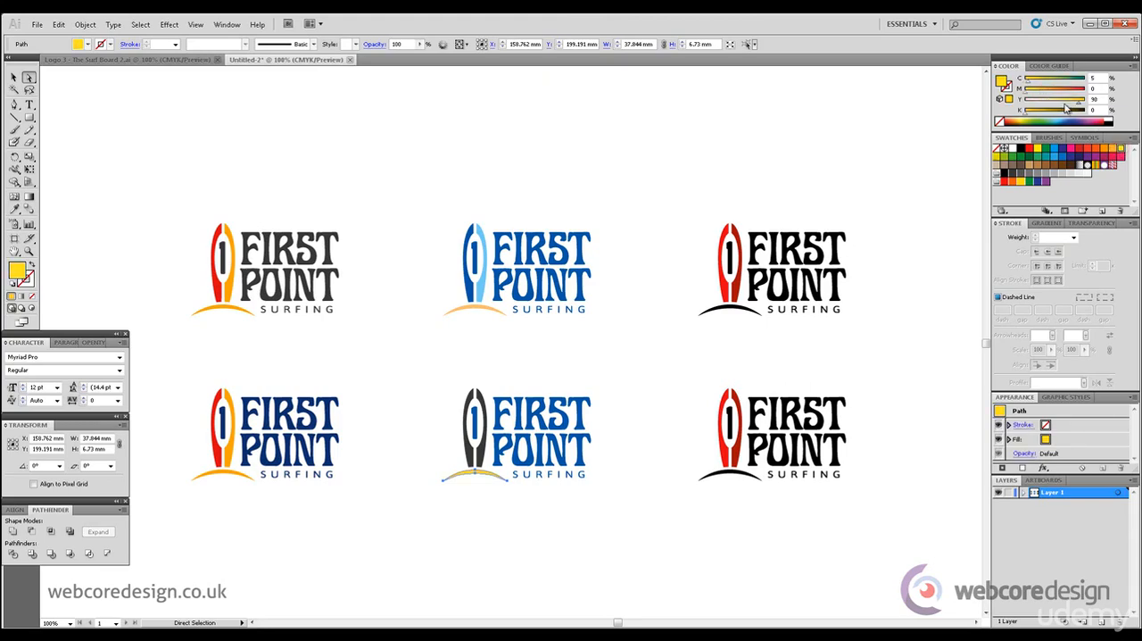
mouse_move(1064, 106)
left_mouse_down()
mouse_move(1039, 93)
mouse_move(1068, 104)
mouse_move(1053, 91)
left_mouse_up()
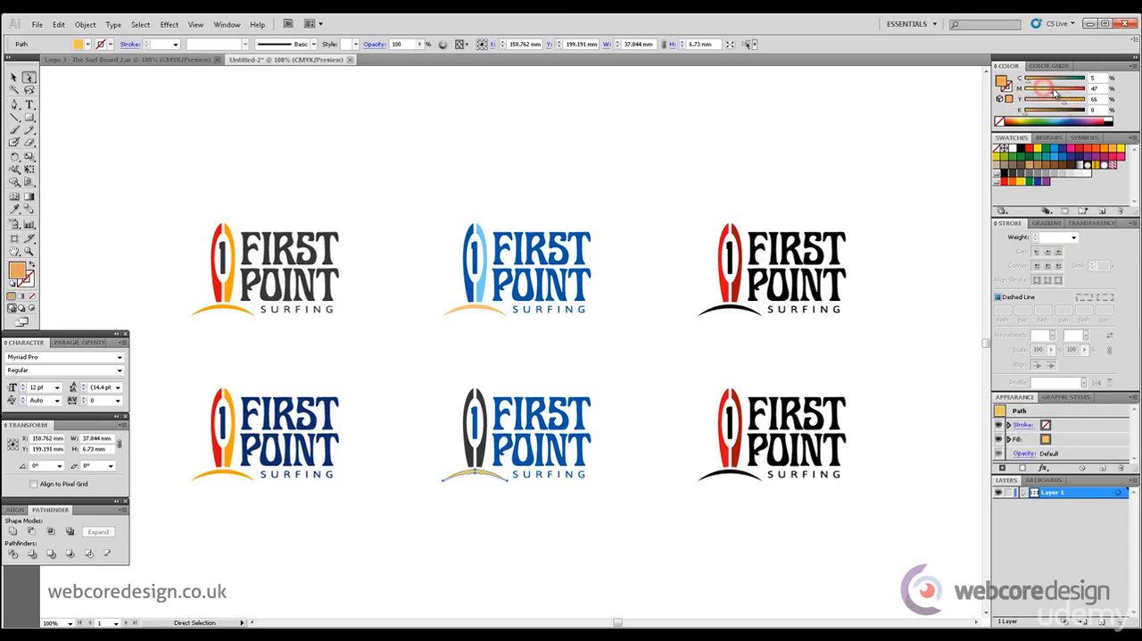
left_click(619, 178)
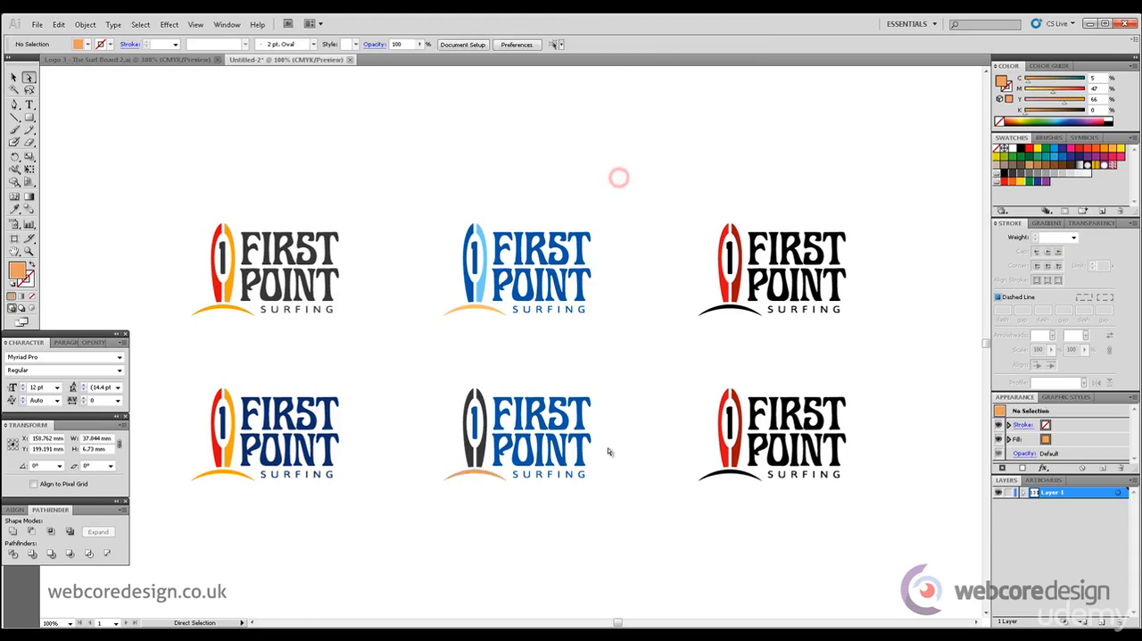
Match the second row's middle numeral and lettering to the first logo's dark blue lettering in that row using the Eyedropper
left_click(501, 387)
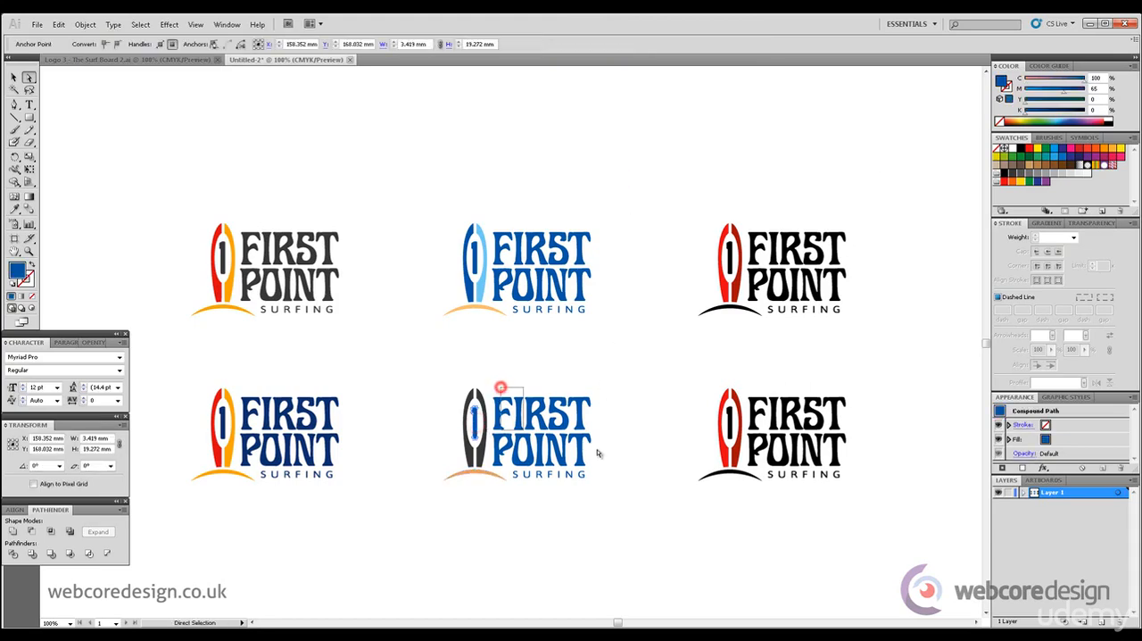
left_click_drag(598, 451, 512, 471)
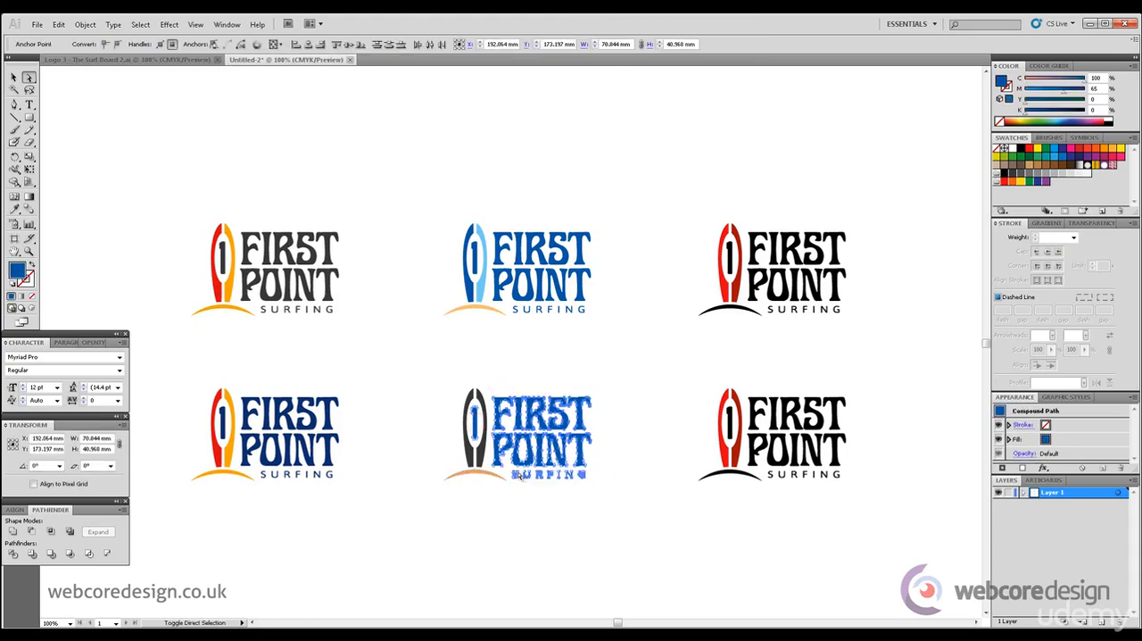
left_click(14, 208)
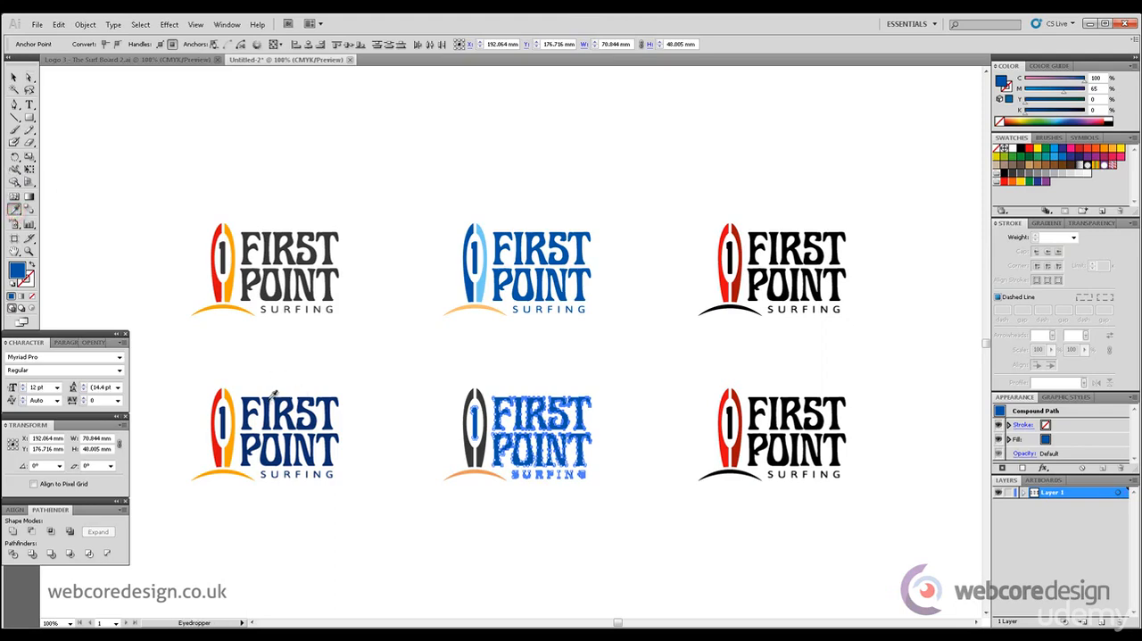
left_click(274, 393)
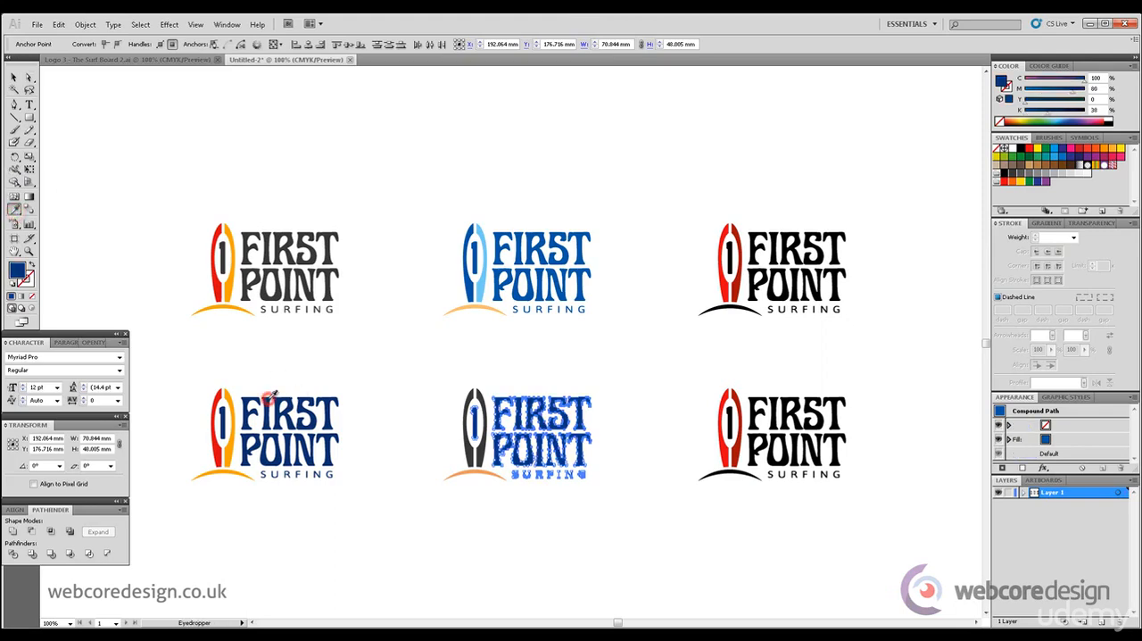
left_click(29, 78)
left_click(171, 130)
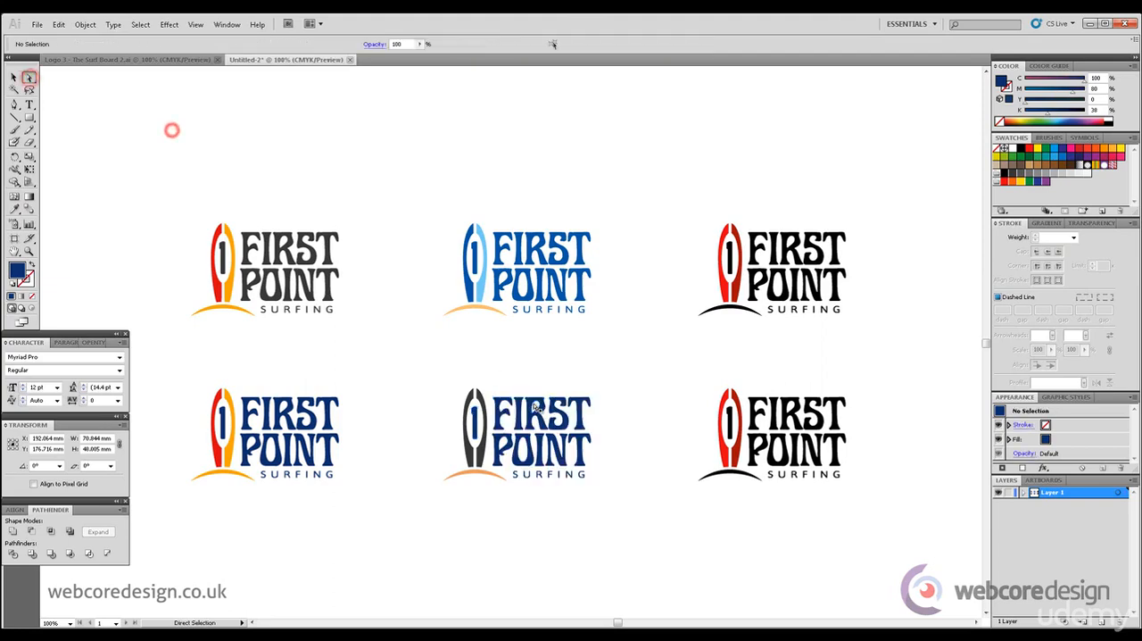
Lighten the right half of the second row's middle surfboard to grey, K=66
left_click(482, 390)
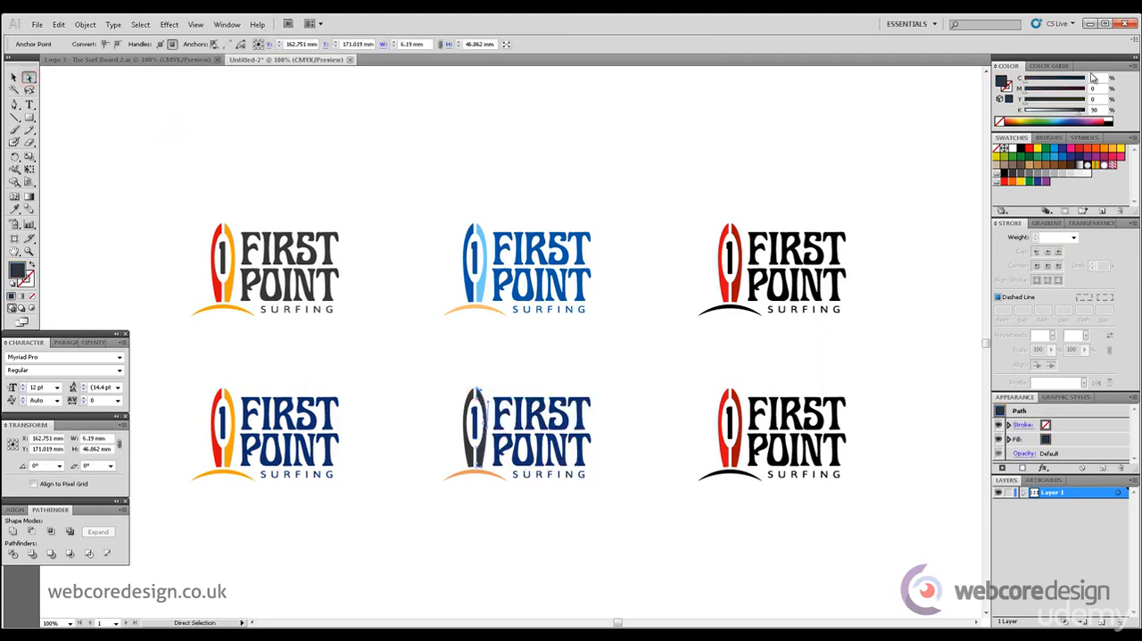
left_click_drag(1079, 111, 1066, 113)
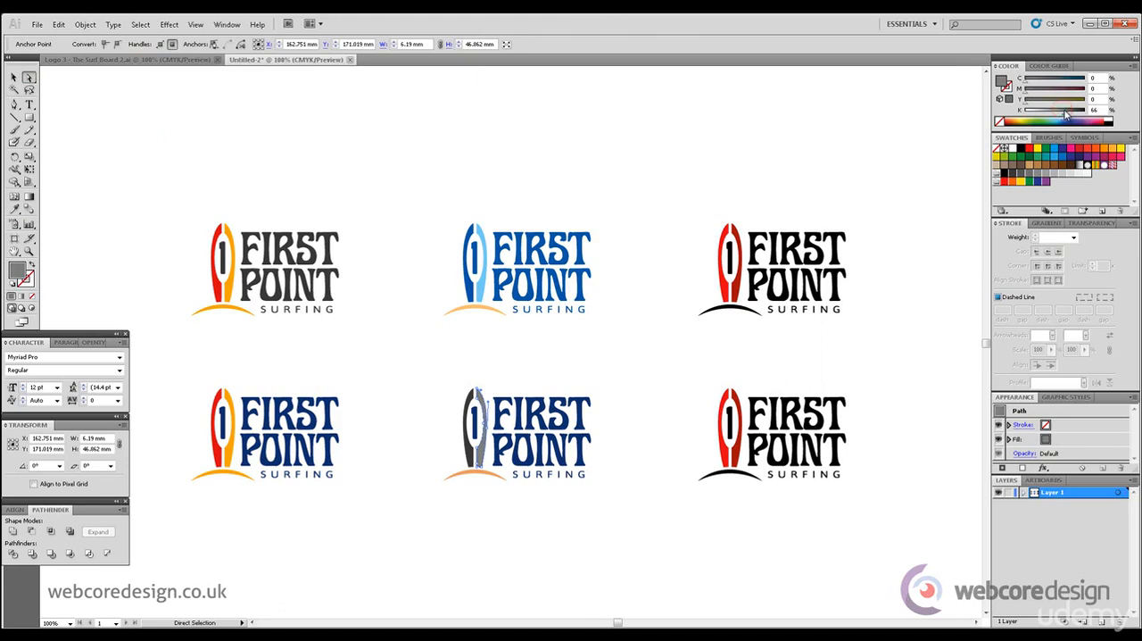
left_click(638, 351)
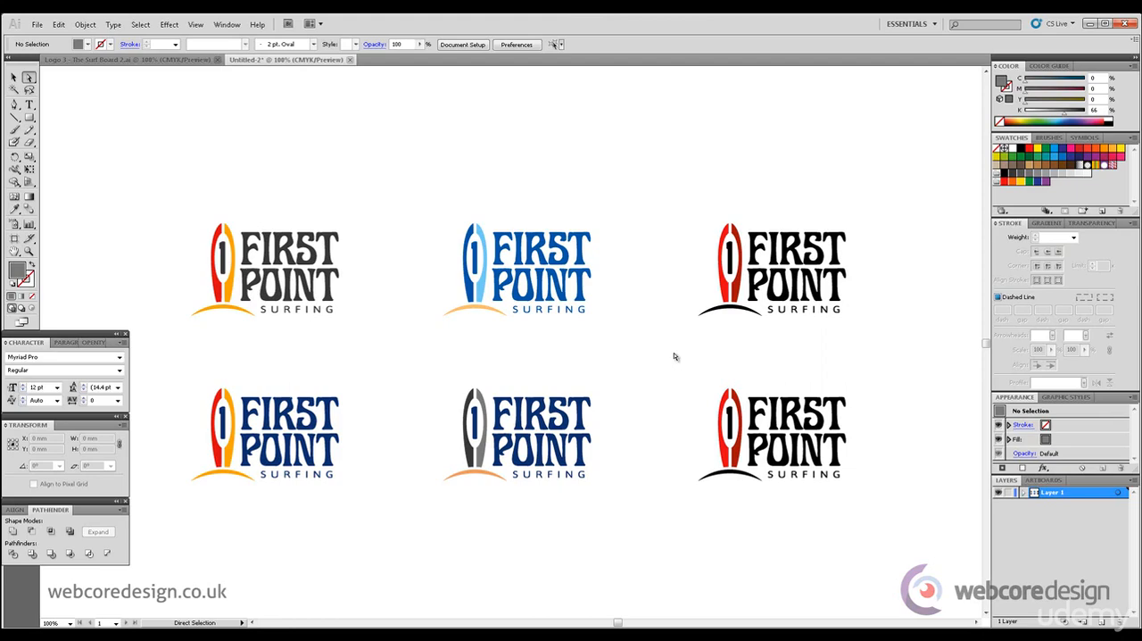
Fill both halves of the second row's last surfboard with golden yellow, M=23 and Y=78
left_click(726, 392)
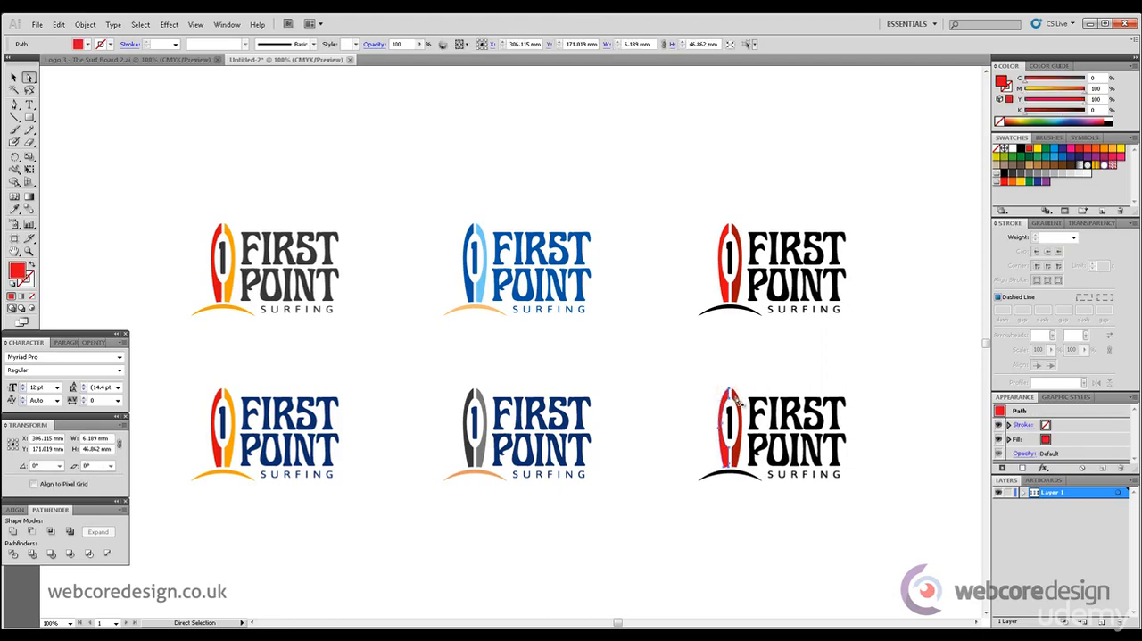
left_click(739, 402, "alt")
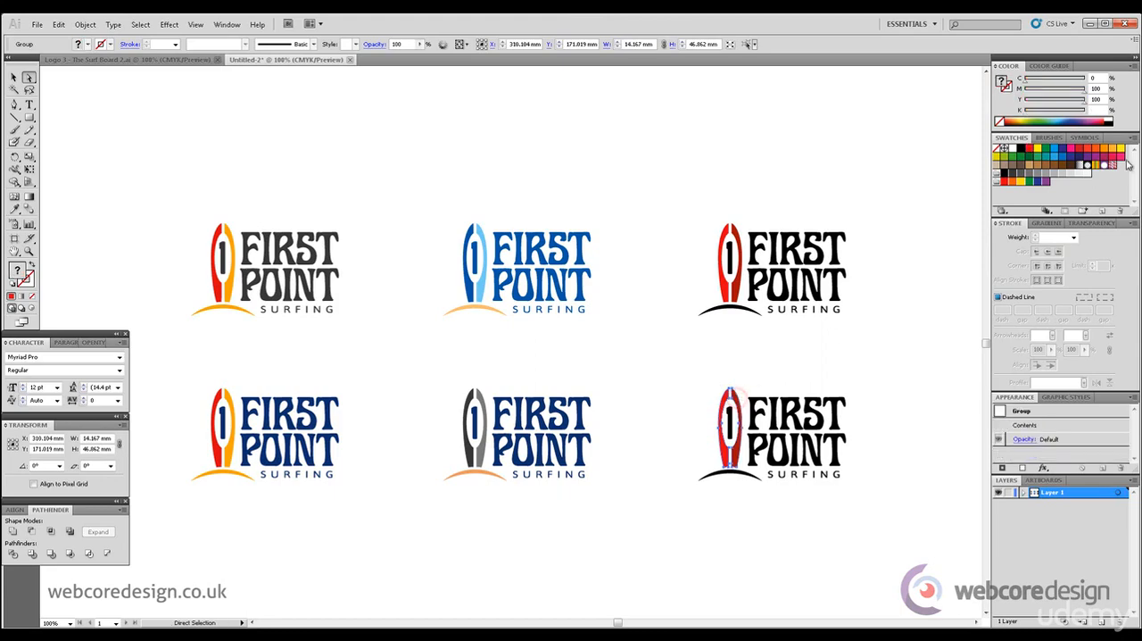
left_click(1113, 151)
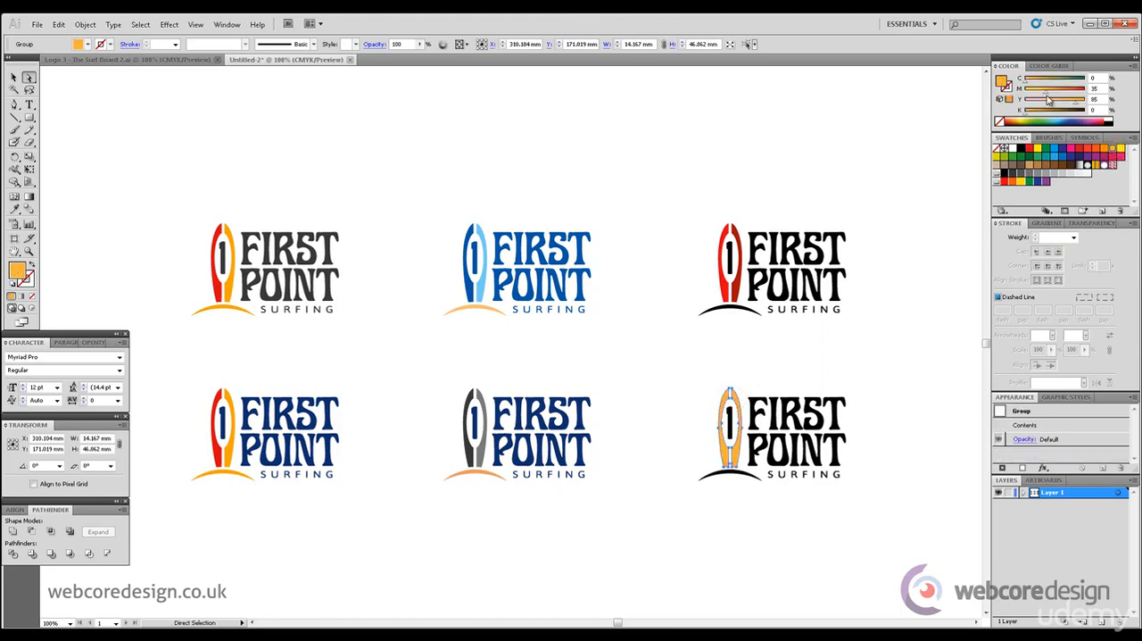
left_click_drag(1074, 102, 1070, 103)
left_click(915, 354)
Change the right half of the second row's last surfboard to orange, M=51 and Y=78
left_click(741, 460)
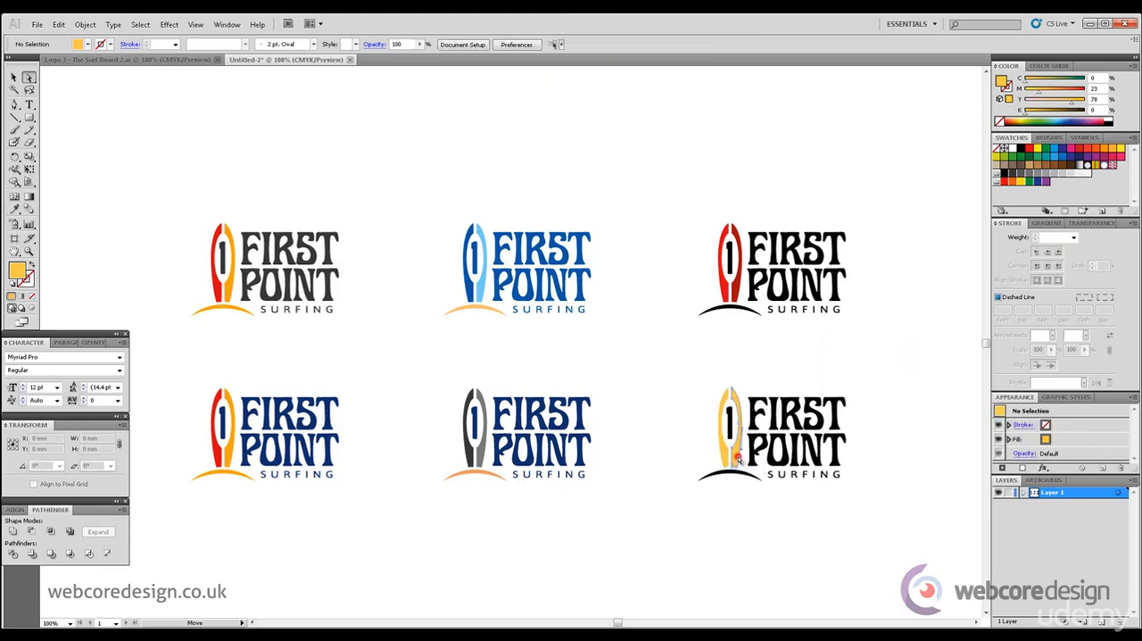
left_click_drag(1044, 92, 1057, 96)
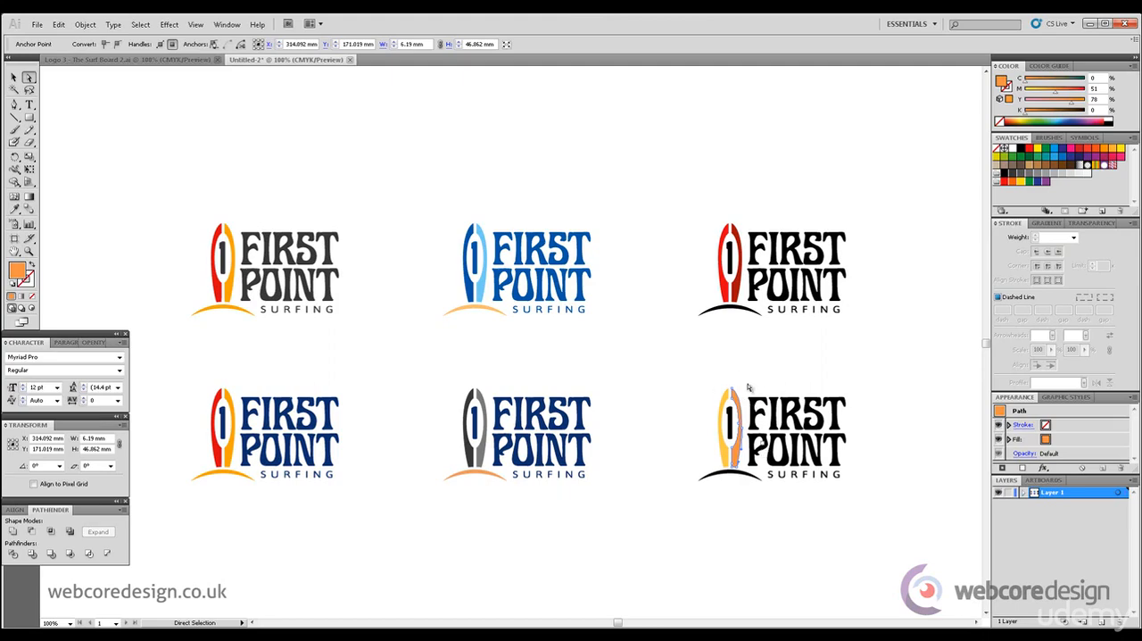
left_click(769, 502)
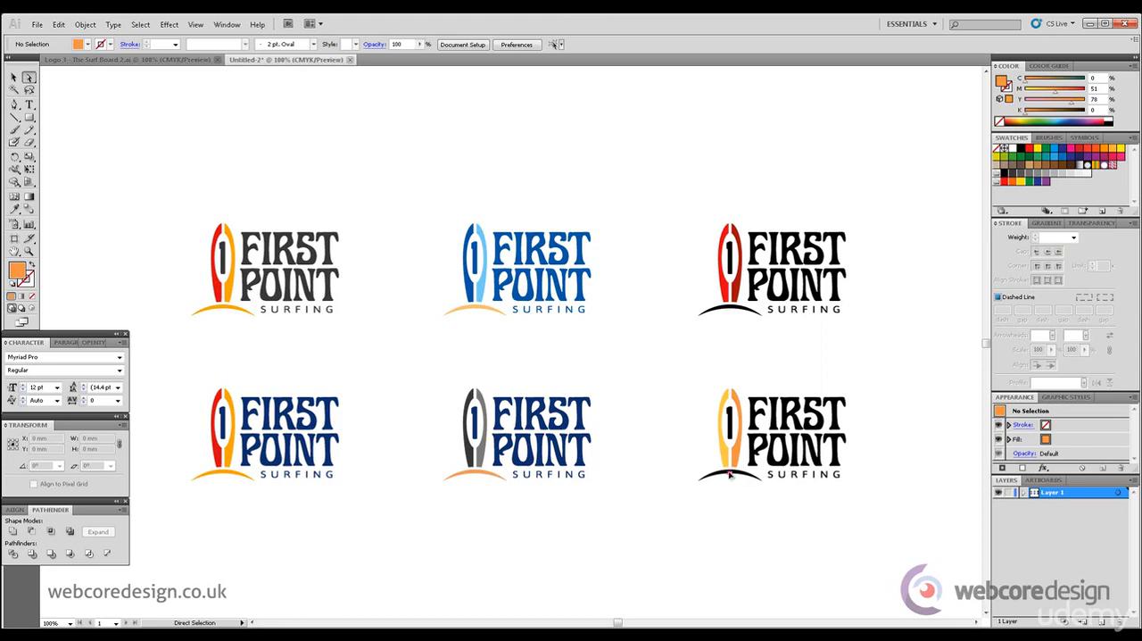
left_click(730, 475)
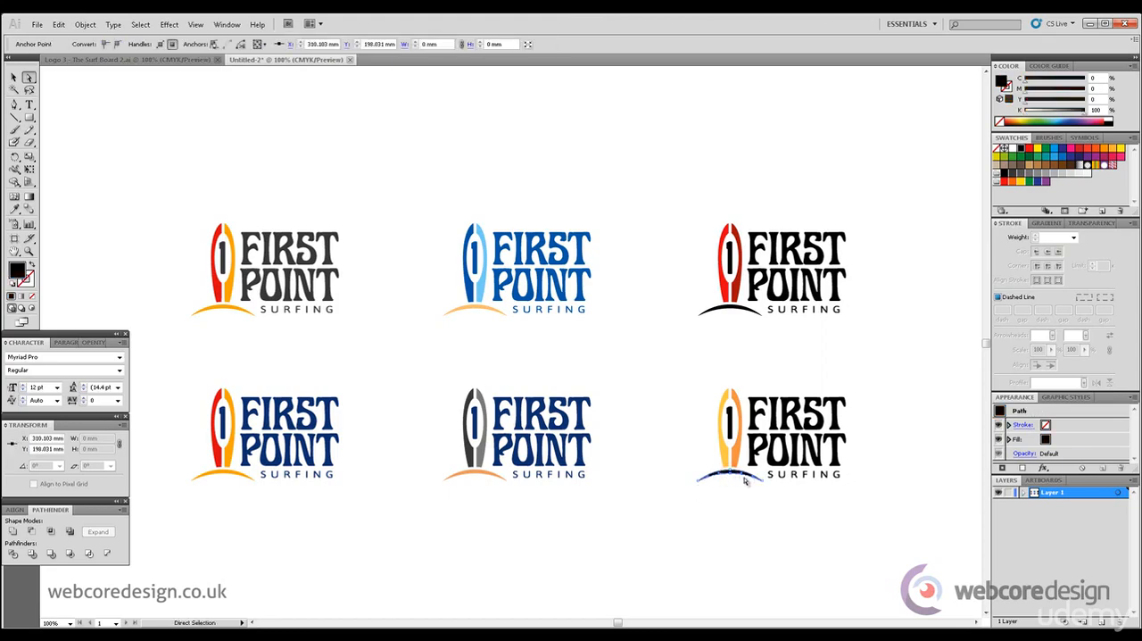
left_click(908, 274)
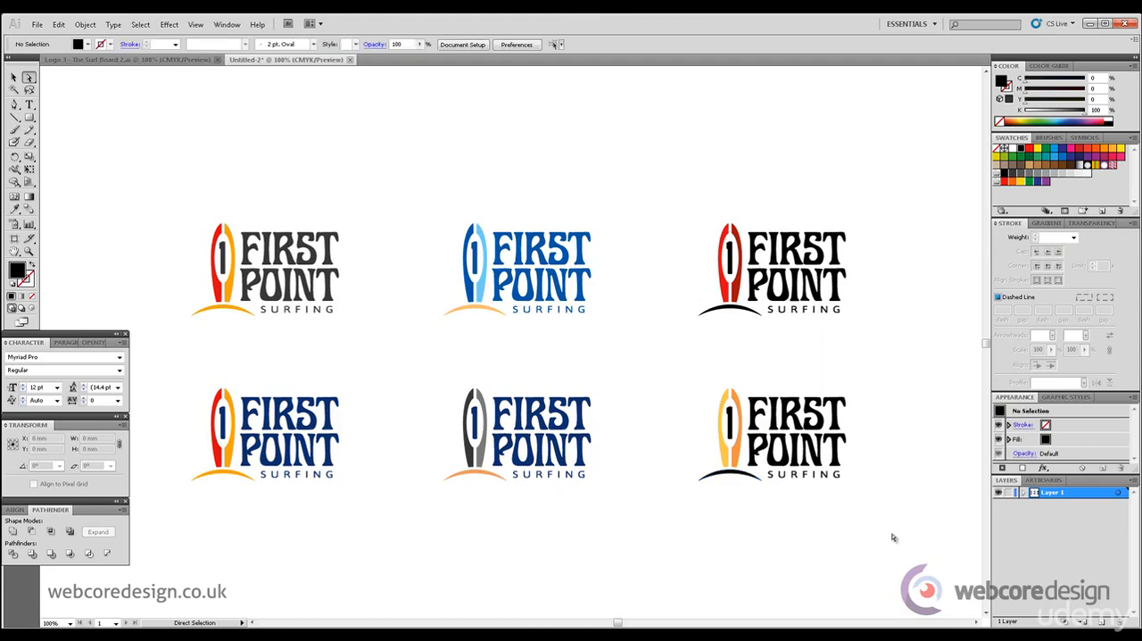
left_click_drag(684, 377, 892, 510)
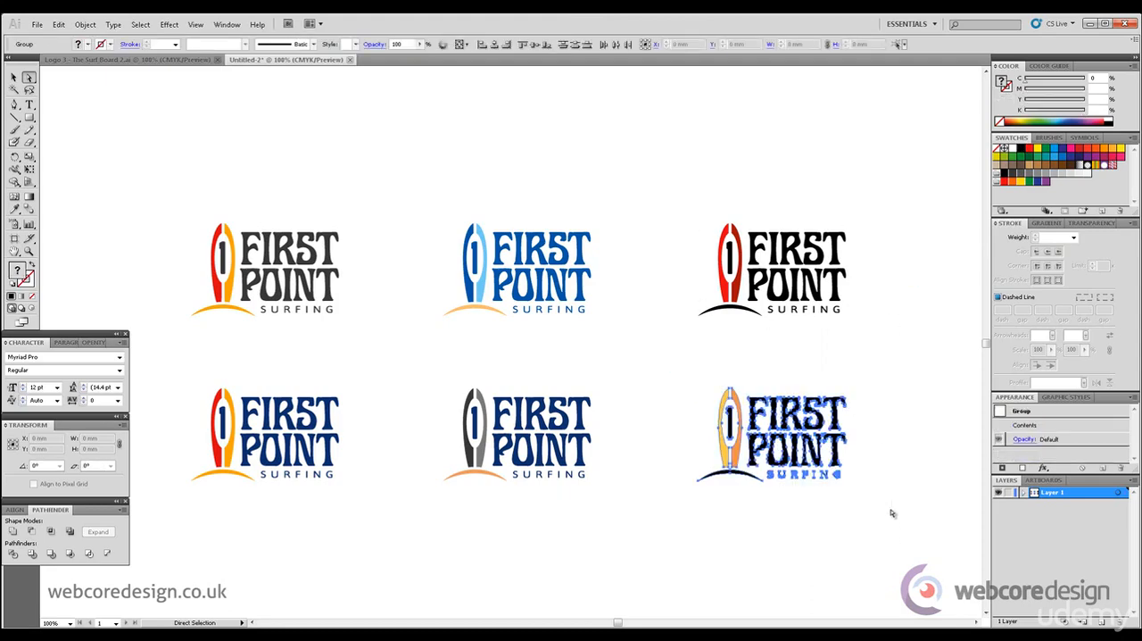
left_click(892, 513)
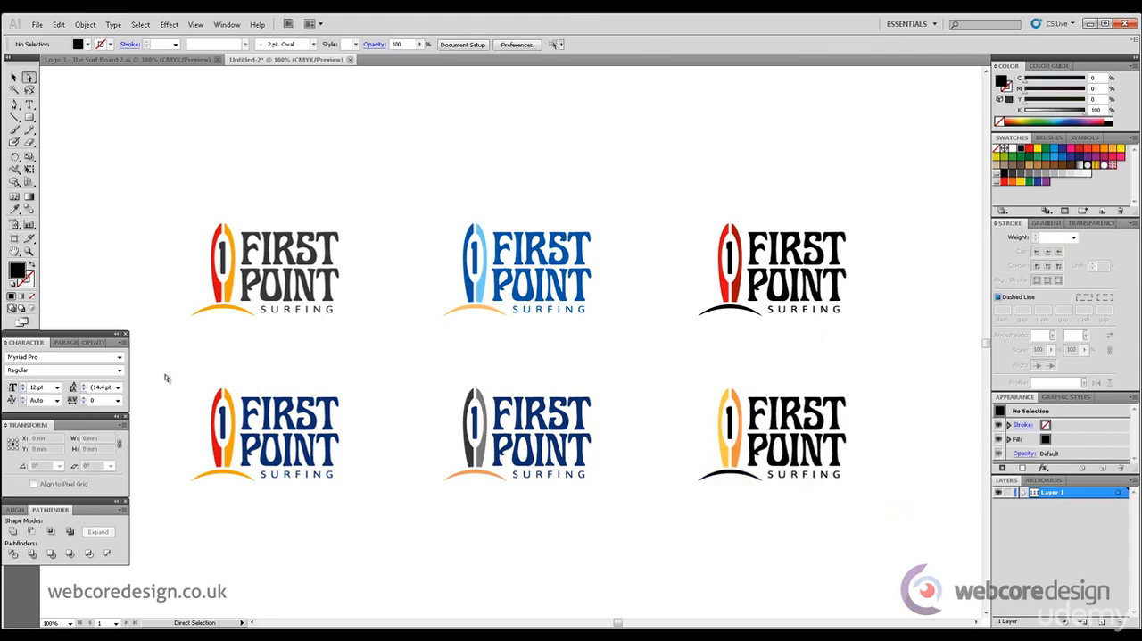
Enlarge the second row's first logo to about 187 mm high and move it into the empty area below both rows
left_click(14, 78)
left_click_drag(177, 356, 362, 534)
left_click_drag(985, 342, 985, 351)
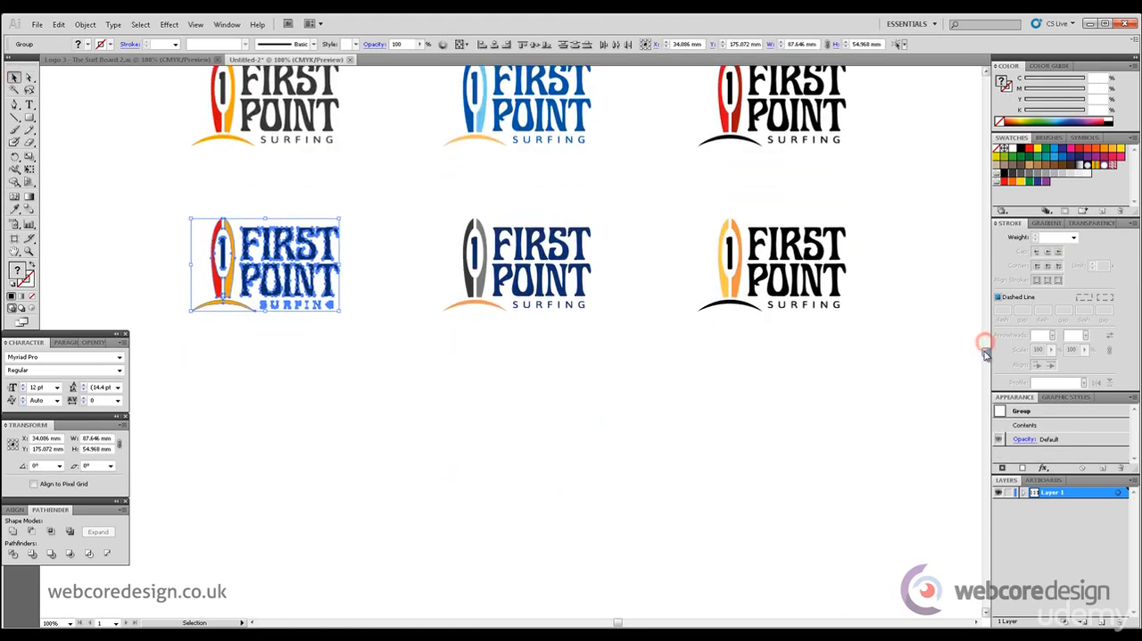
left_click_drag(338, 309, 693, 536)
left_click_drag(598, 350, 682, 521)
left_click_drag(987, 352, 987, 366)
left_click(944, 371)
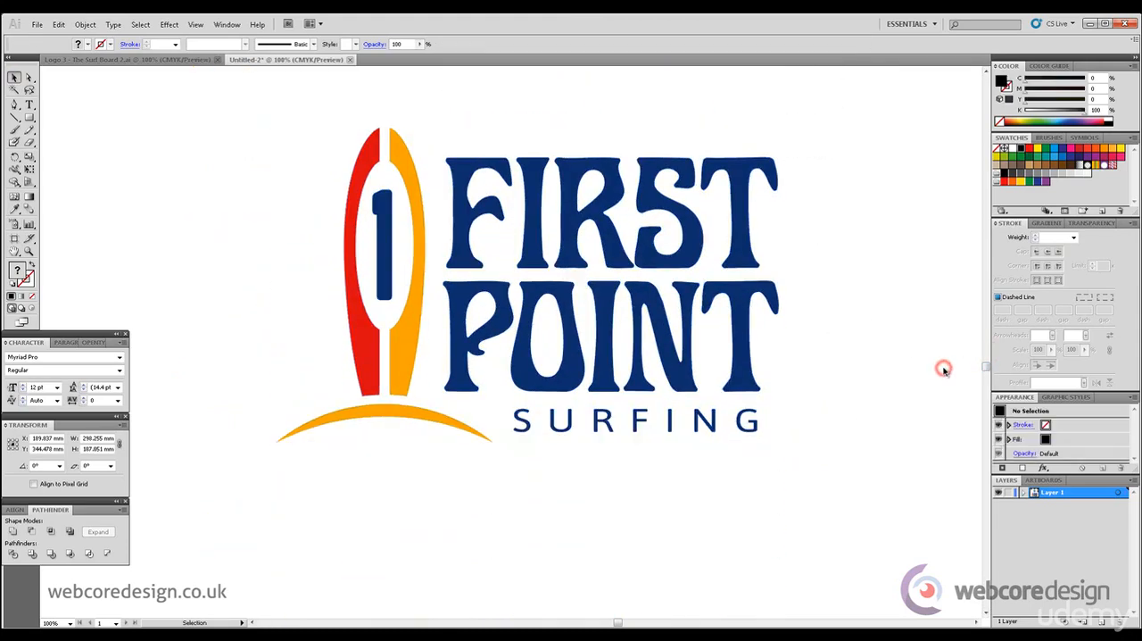